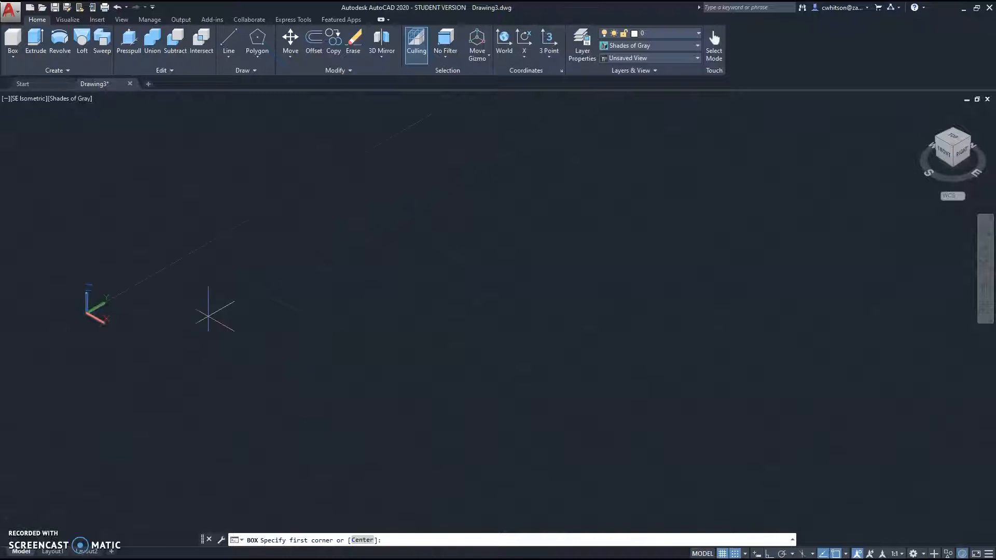
- Draw a solid box freehand near the origin by placing two opposite base corners and a height
middle_click_drag(156, 310, 133, 342)
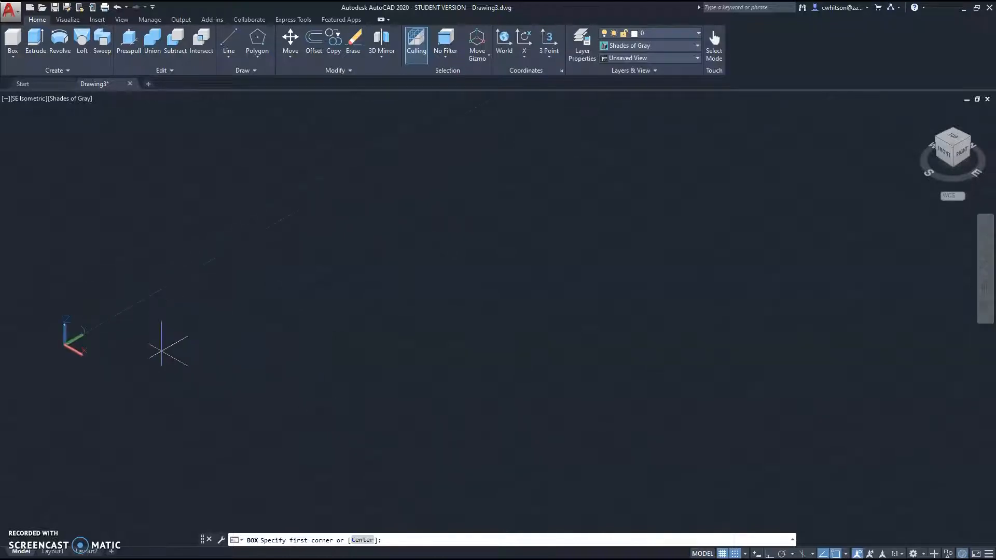
left_click(173, 345)
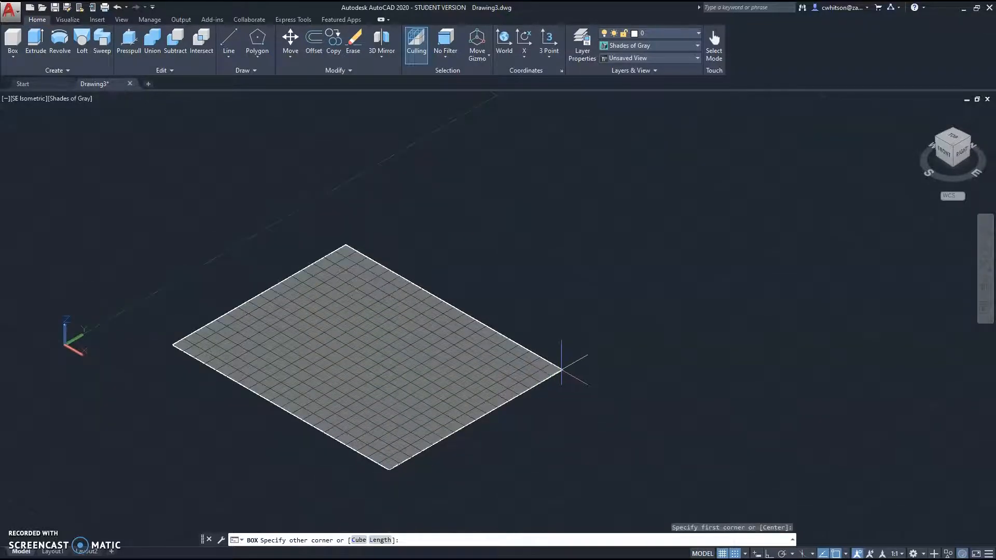
left_click(551, 377)
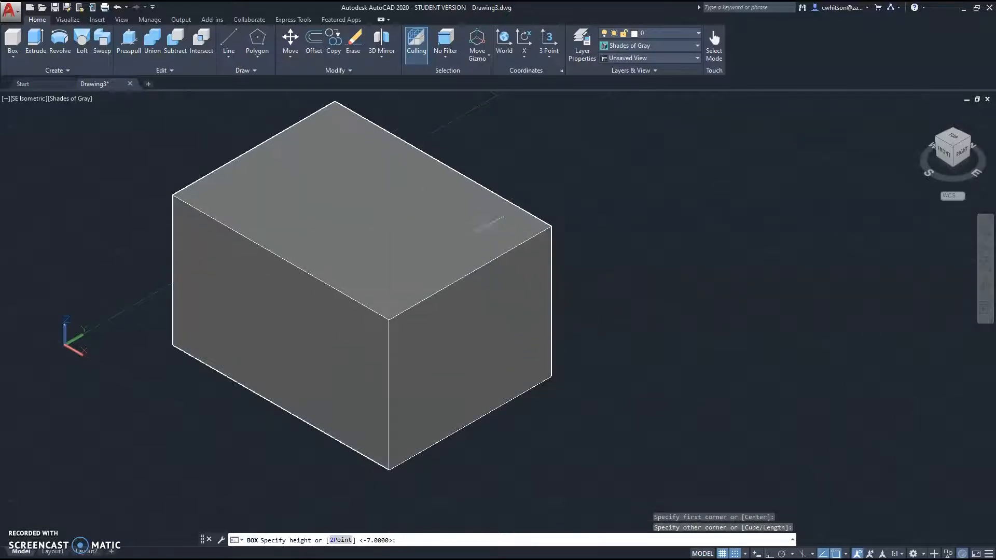
left_click(480, 166)
middle_click_drag(135, 160, 280, 149)
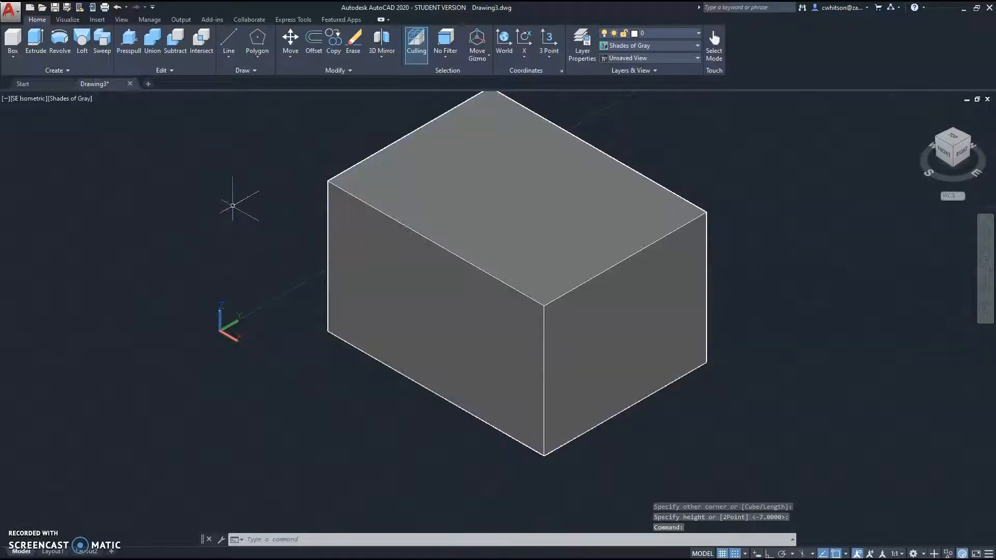
key("Escape")
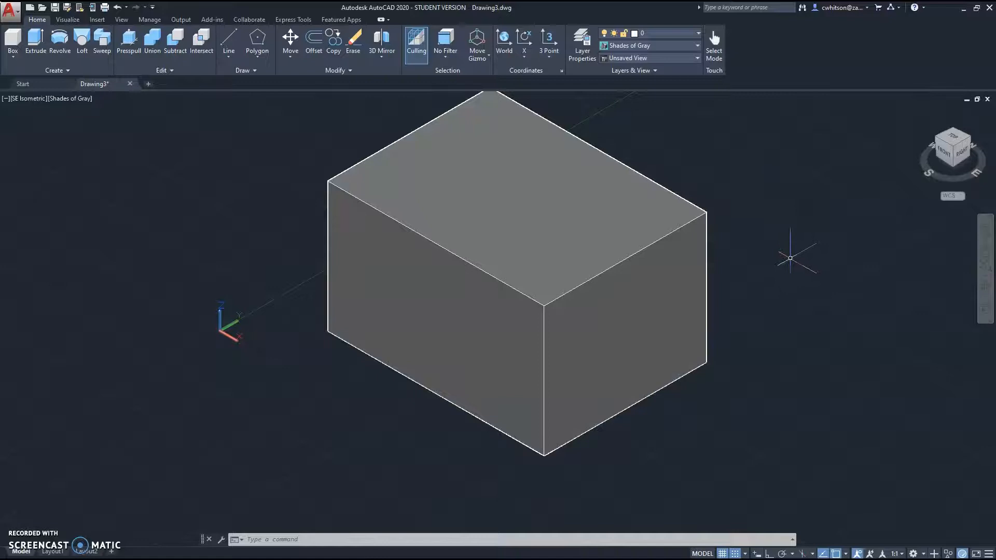
middle_click_drag(762, 246, 698, 291)
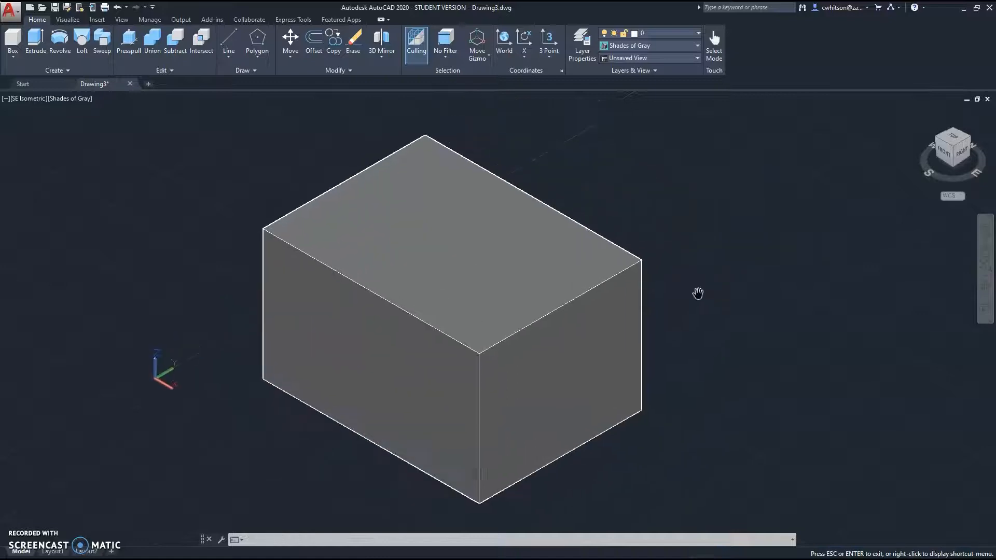
left_click(334, 70)
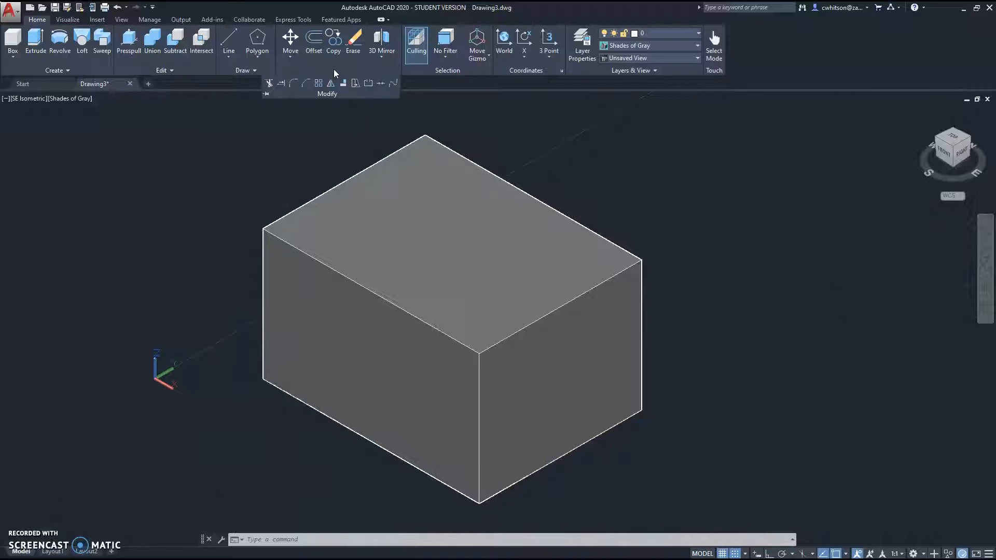
left_click(174, 70)
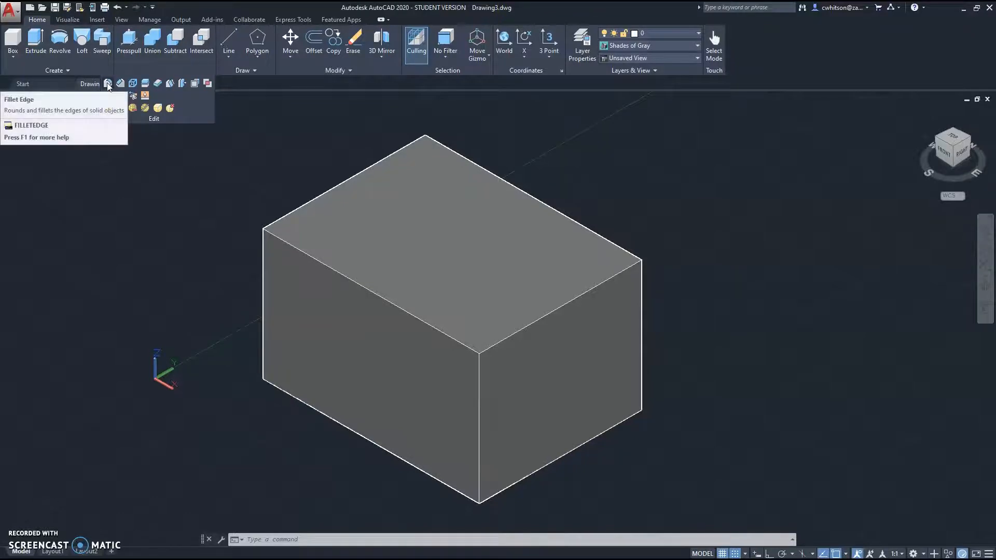
left_click(319, 73)
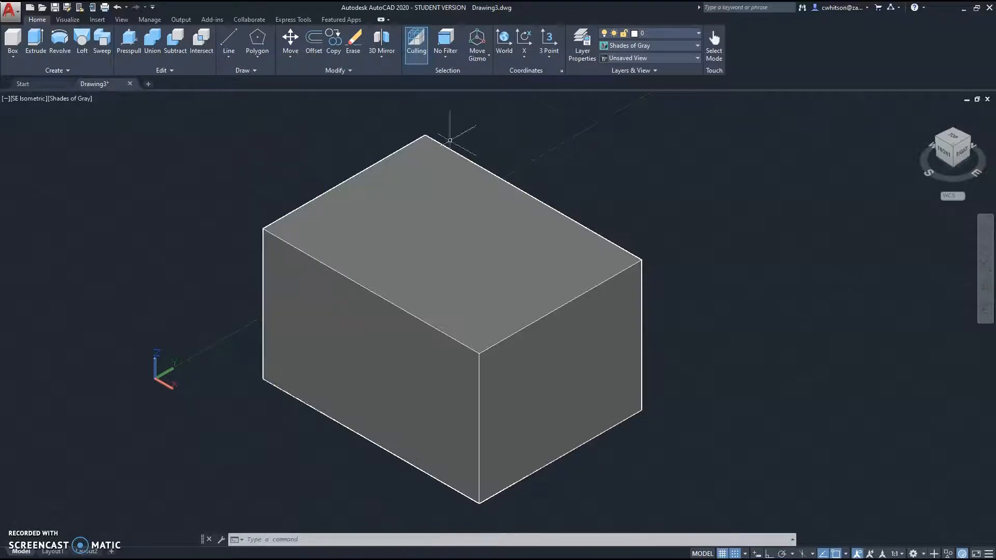
- Fillet all four edges of the box's front face with the Fillet Edge command, using a radius of 0.25
left_click(161, 70)
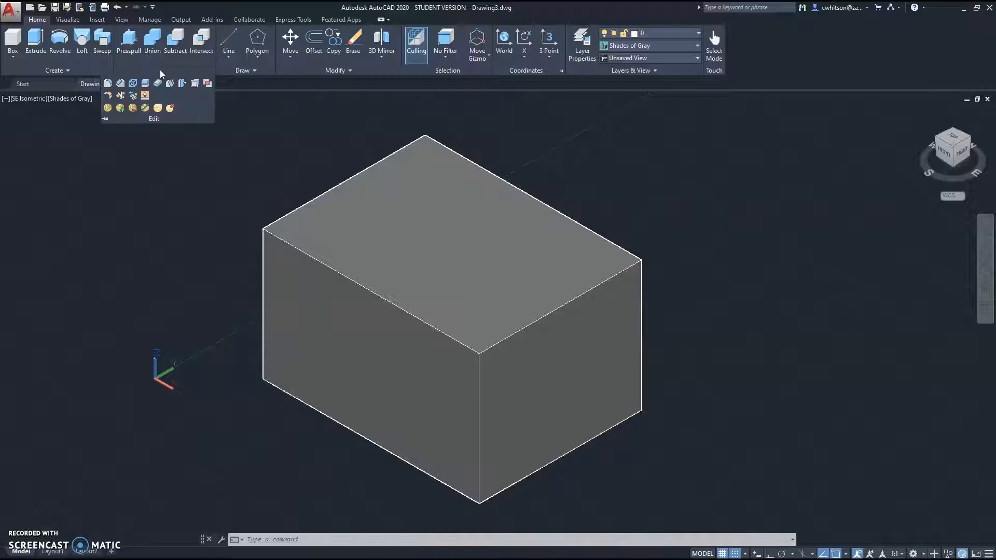
left_click(108, 83)
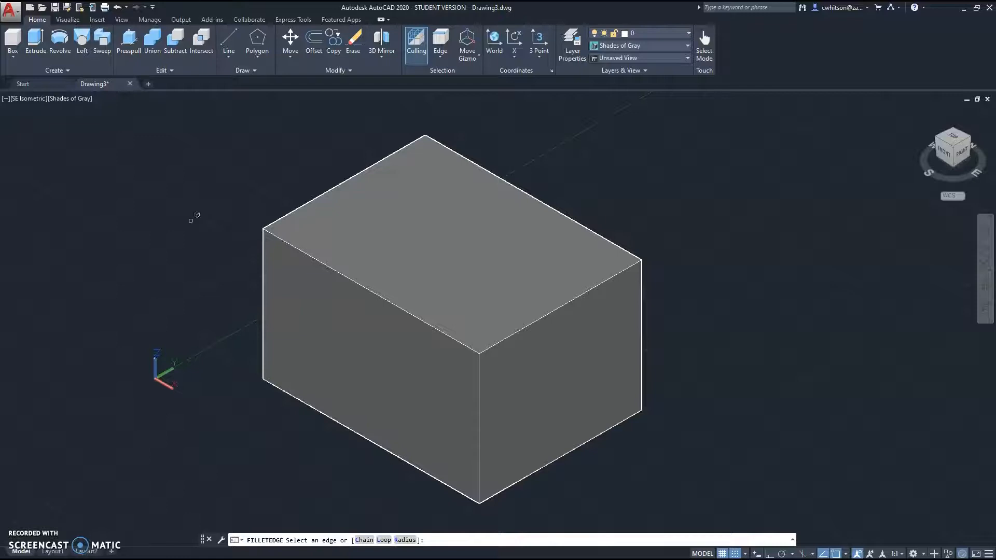
left_click(405, 540)
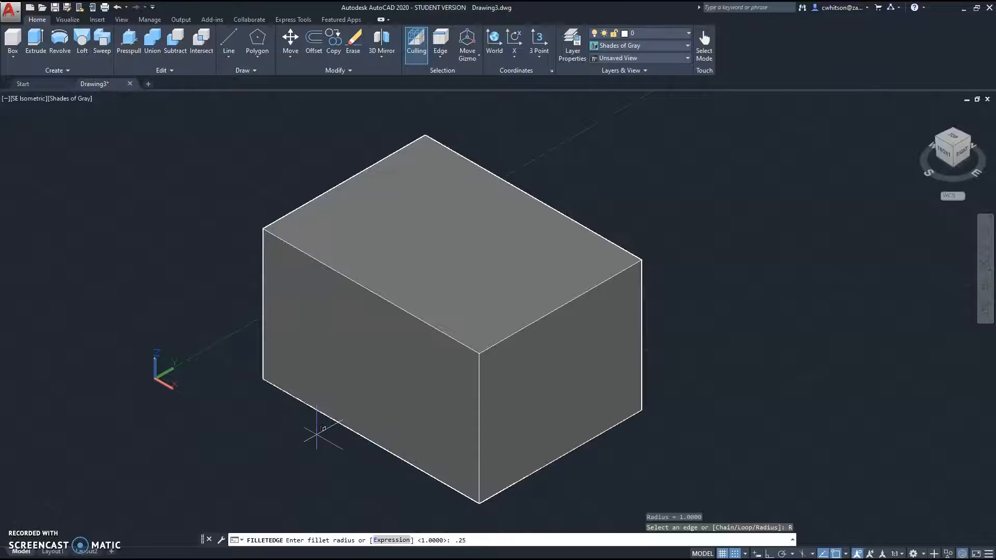
type(".25")
key("Return")
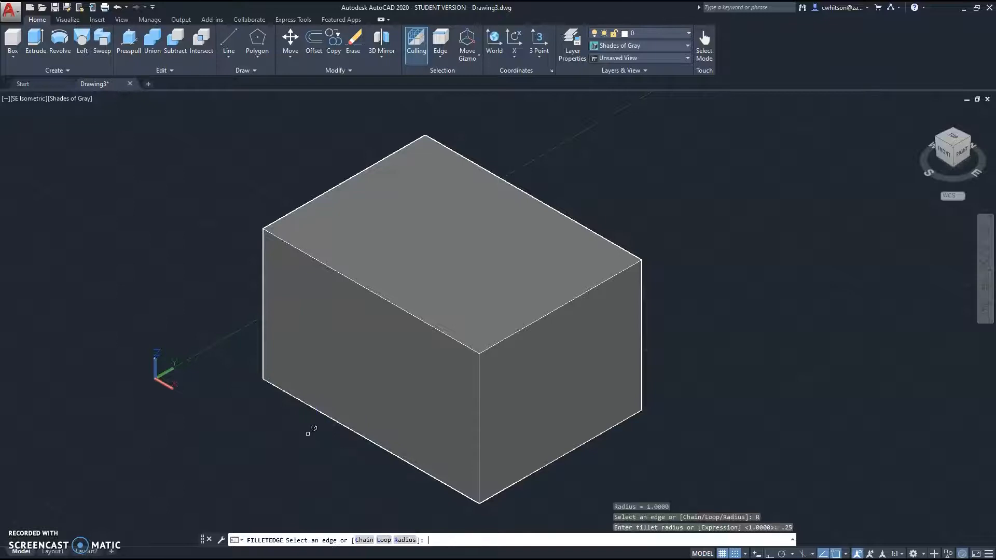
left_click(402, 297)
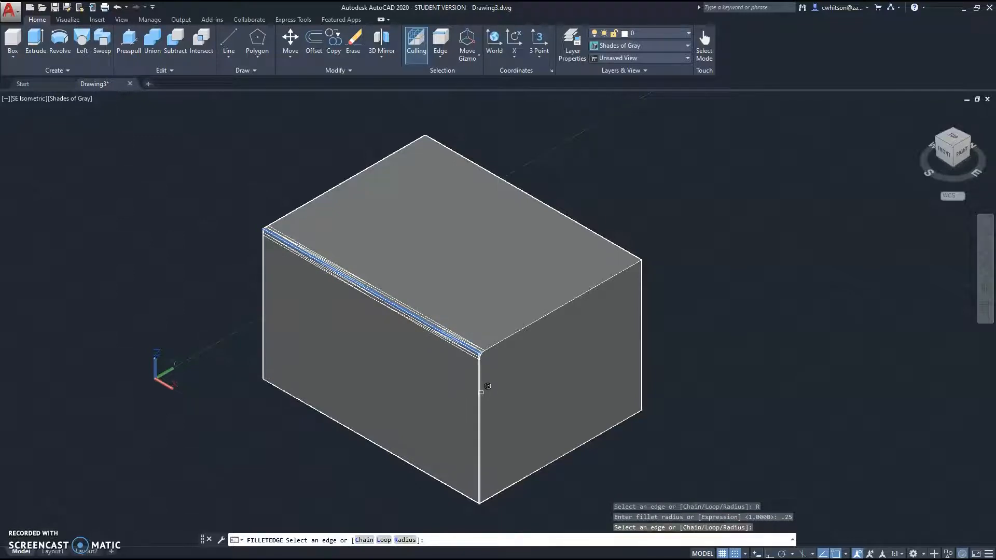
left_click(479, 391)
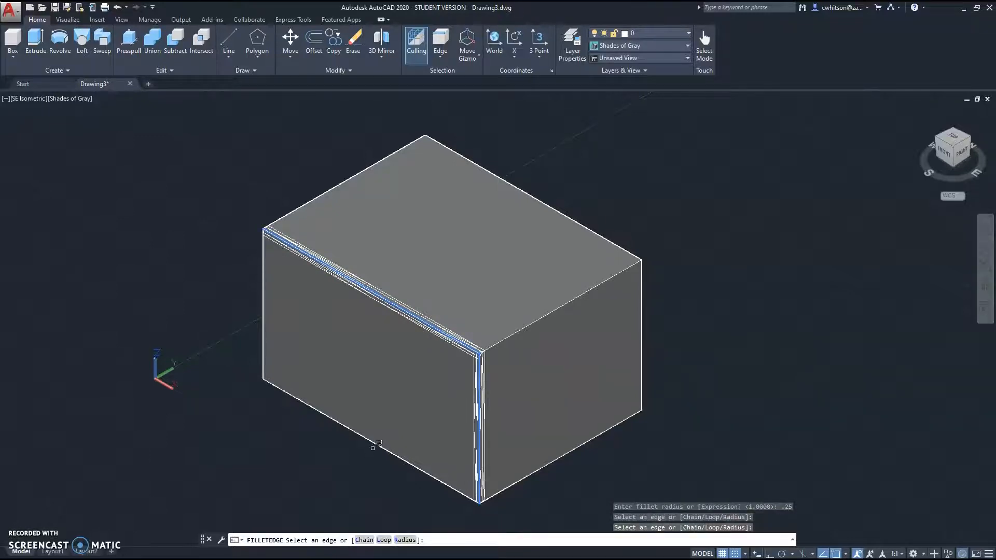
left_click(378, 434)
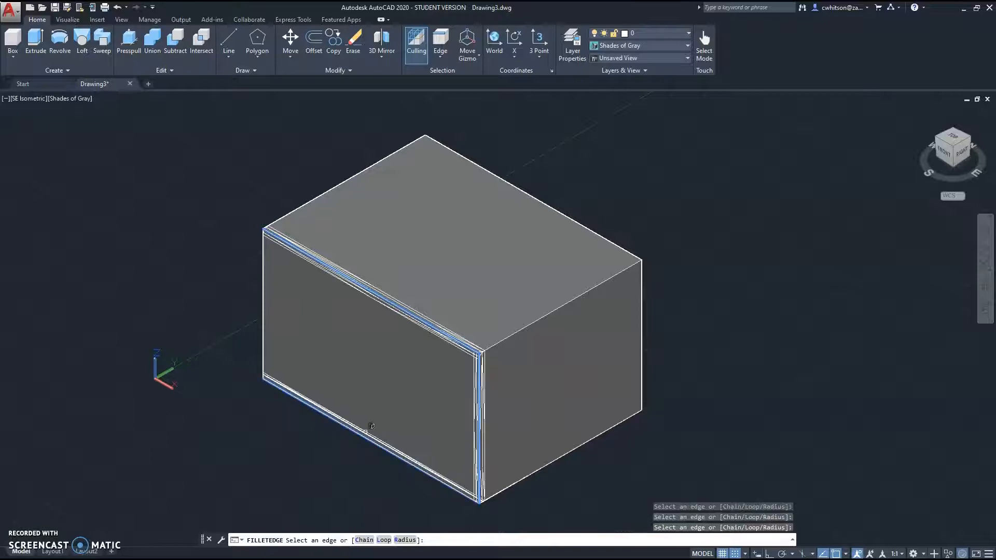
left_click(269, 319)
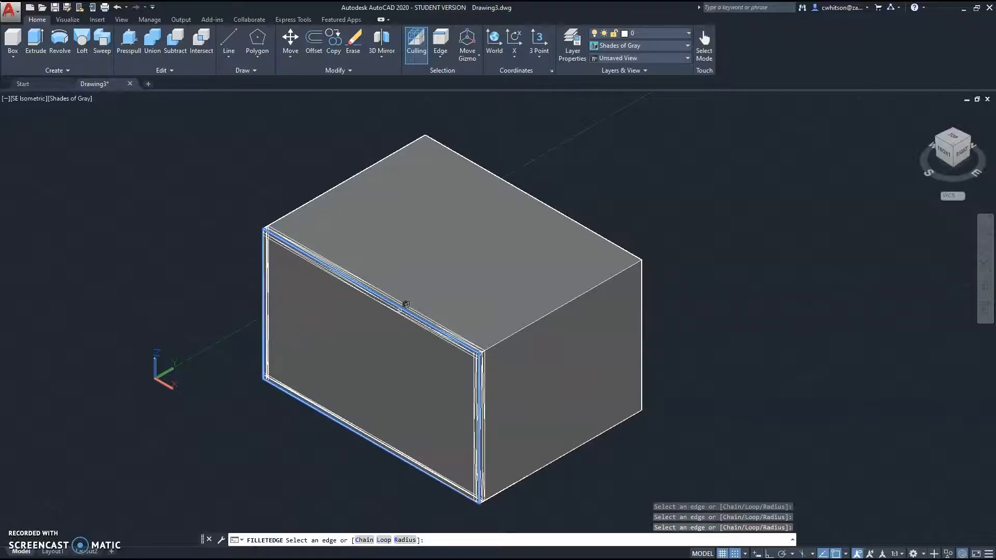
scroll(474, 393, "up", 2)
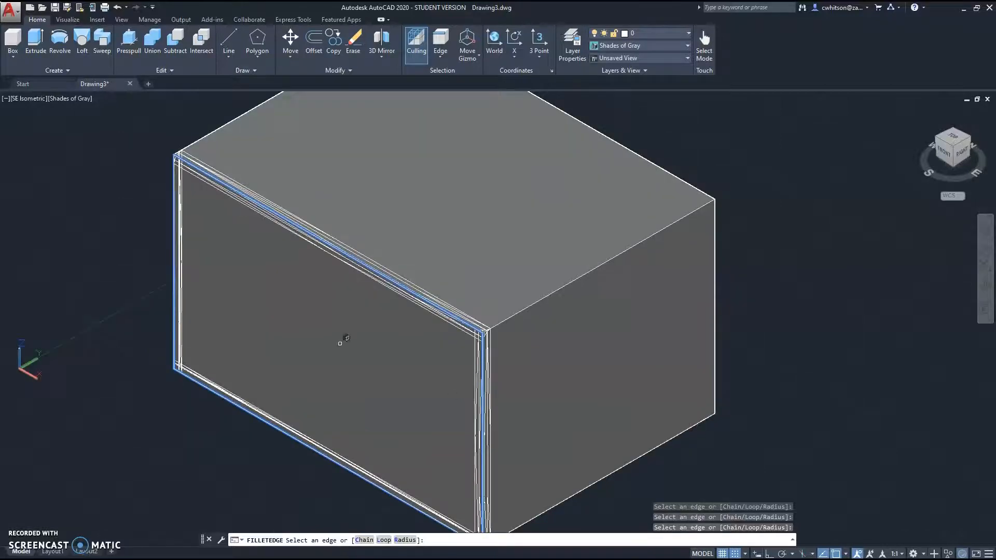
middle_click_drag(343, 381, 309, 303)
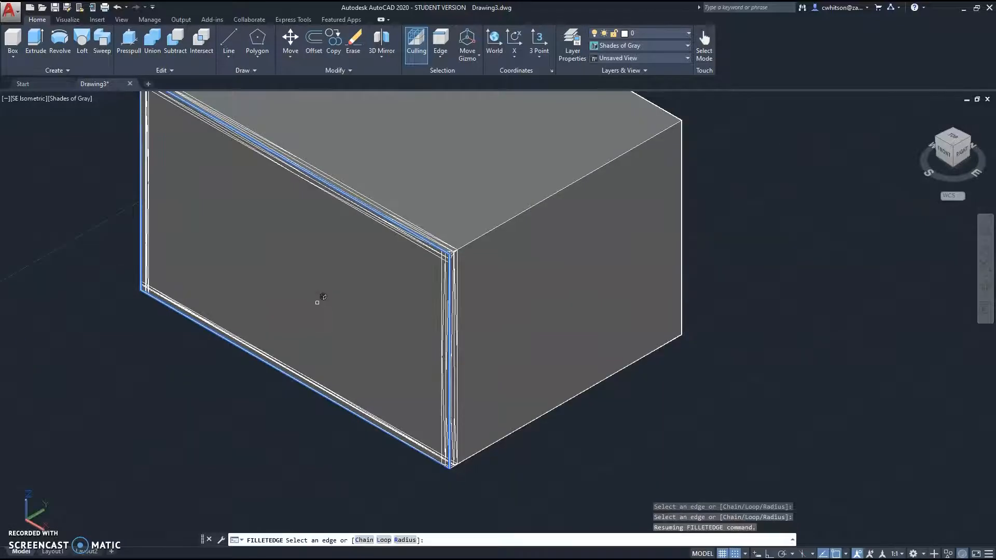
key("Return")
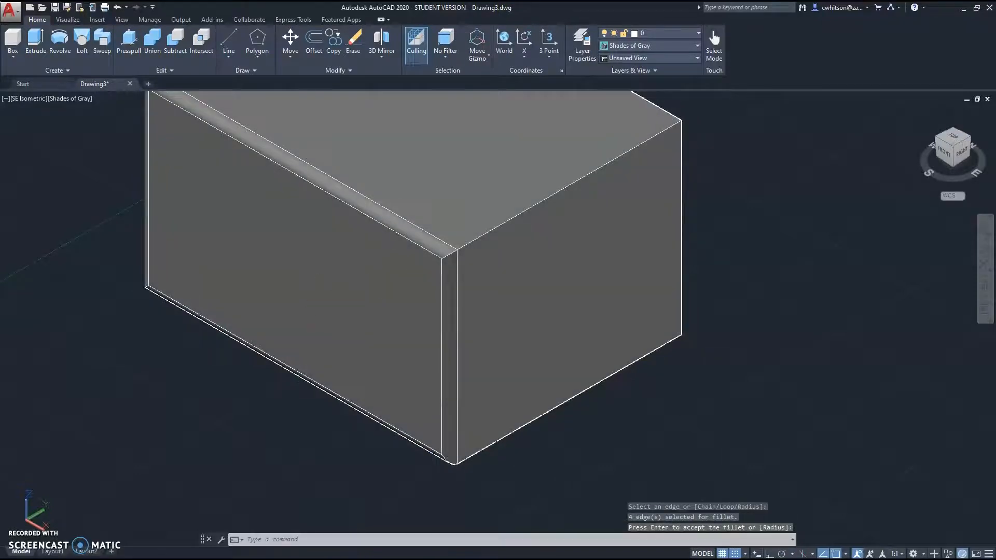
middle_click_drag(489, 318, 497, 410)
key("Return")
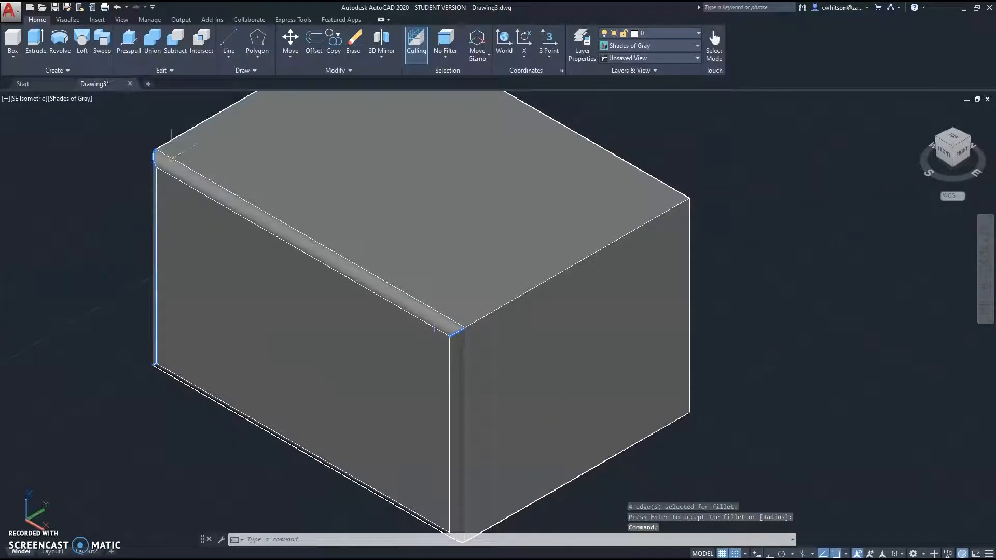
- Examine the rounded front edges up close from the right side and in the southeast isometric view
left_click(961, 151)
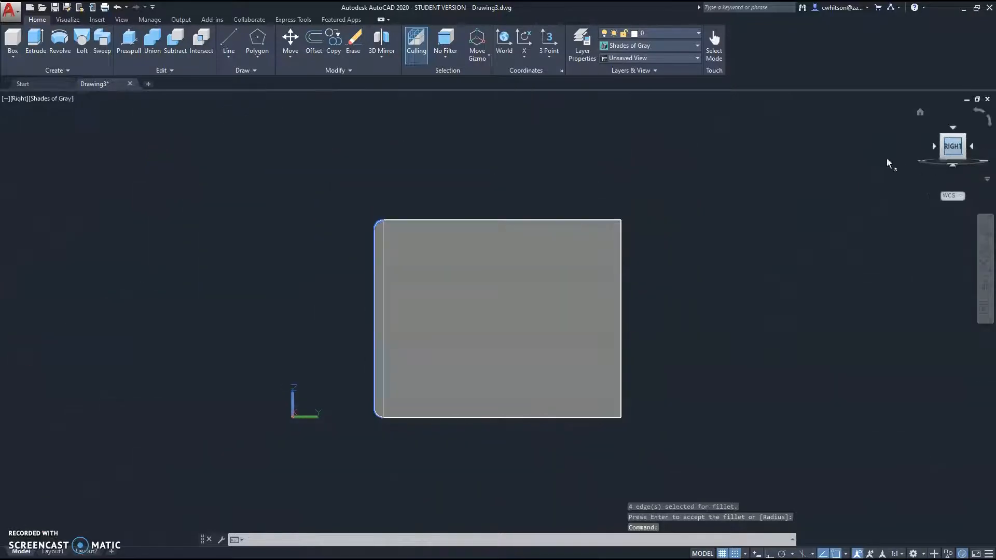
scroll(372, 222, "up", 3)
scroll(462, 228, "up", 3)
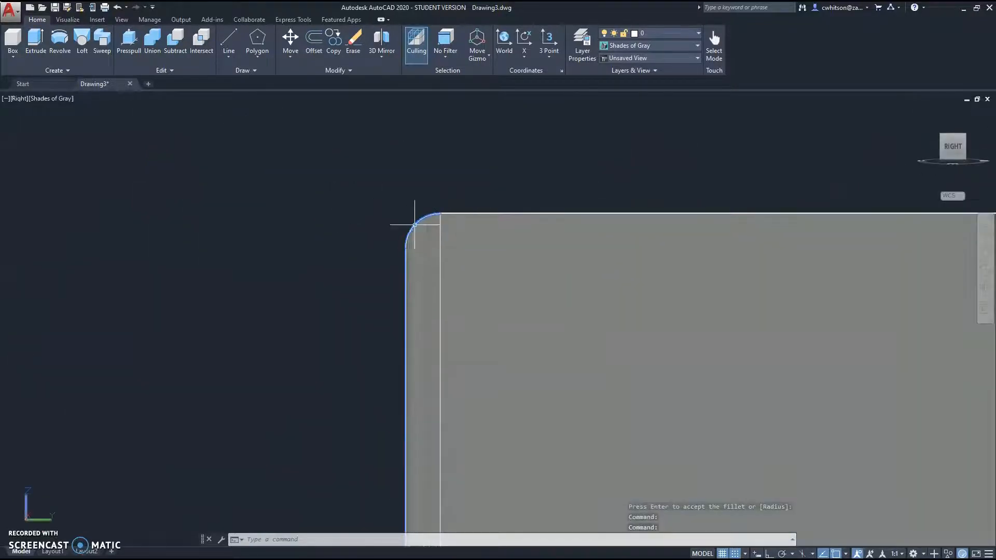
mouse_move(969, 144)
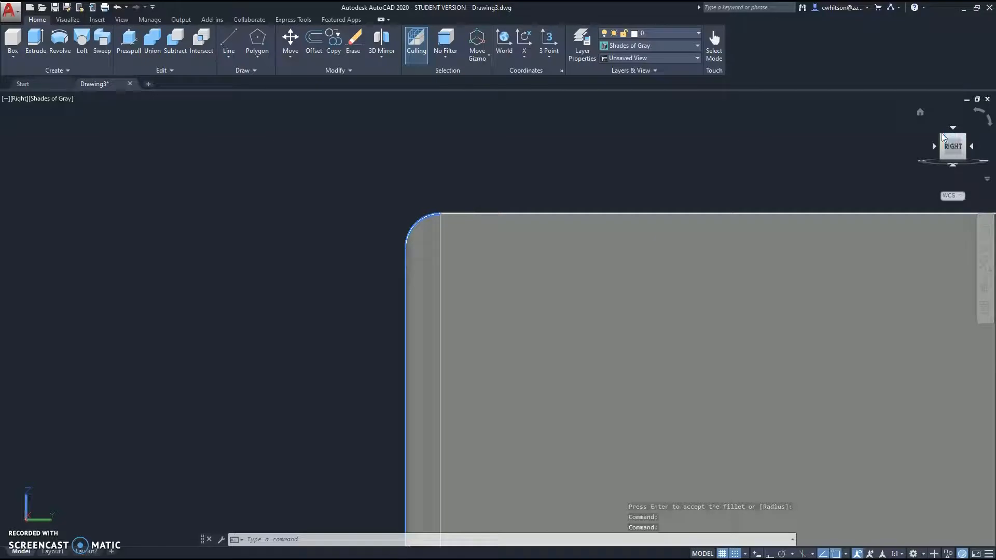
left_click(942, 139)
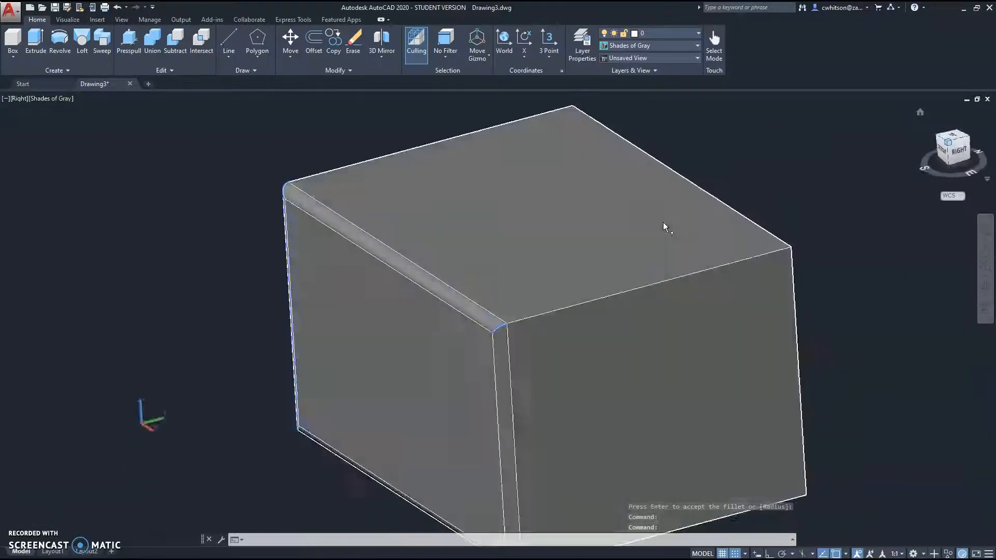
scroll(466, 326, "up", 4)
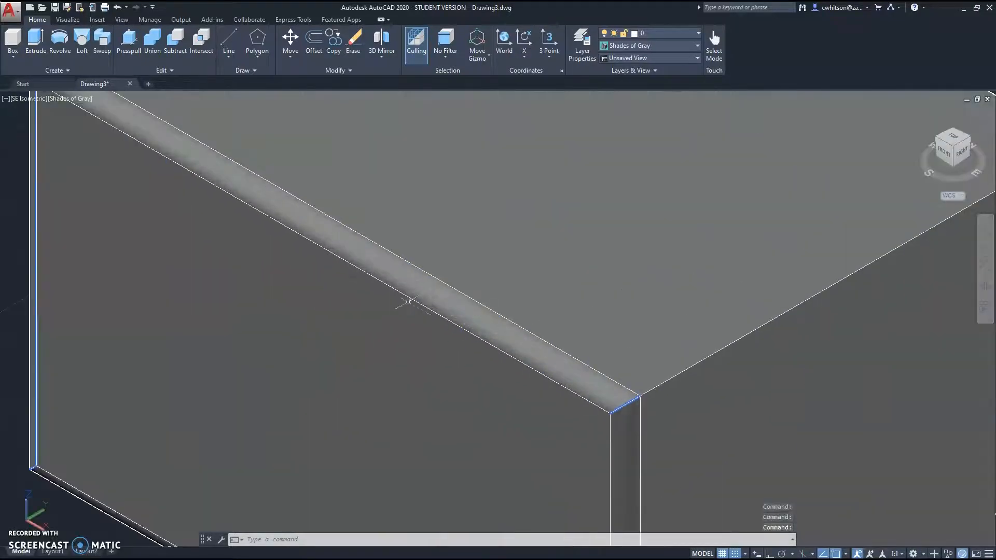
middle_click_drag(230, 204, 184, 260)
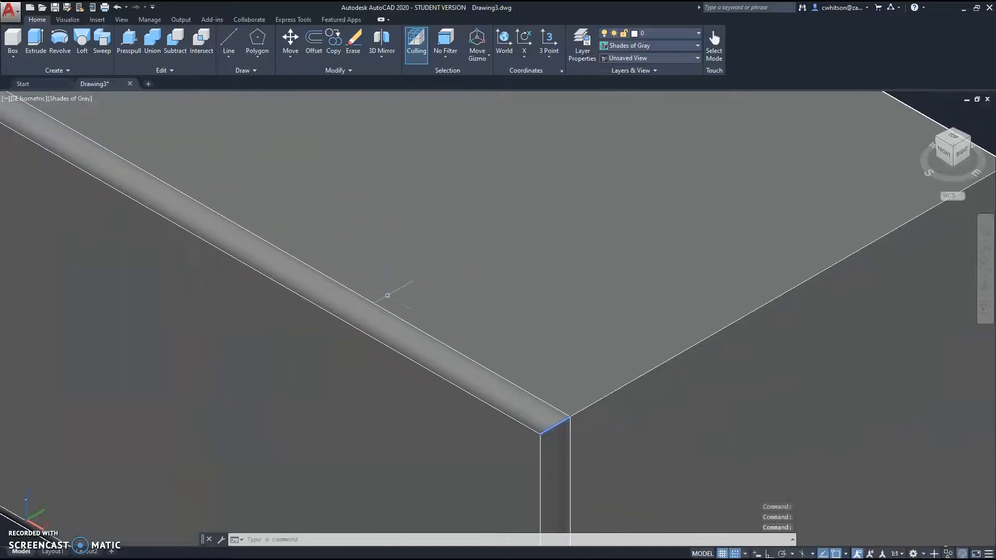
scroll(391, 293, "down", 4)
- Bevel all four edges of the box's back face with the Chamfer Edge command, using 0.5 for both distances
left_click(970, 143)
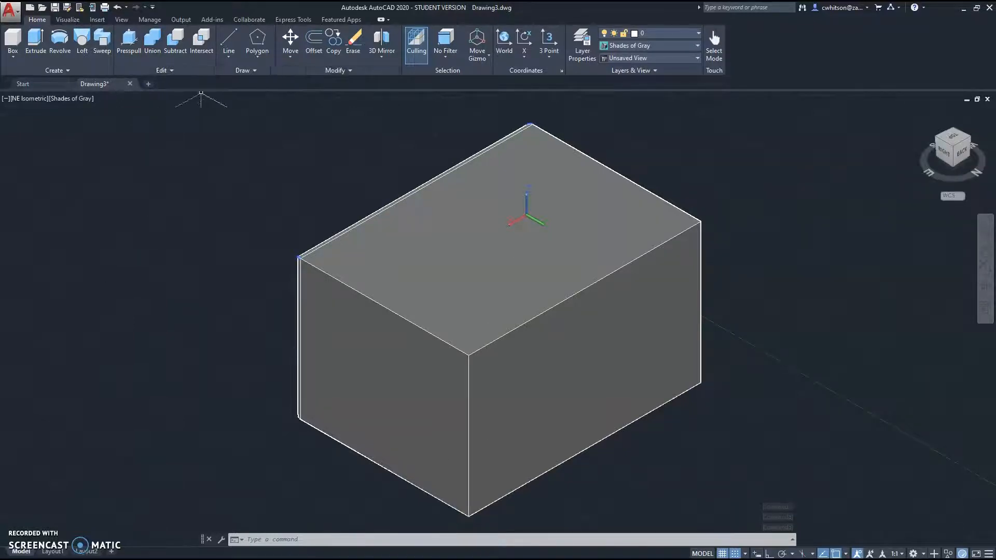
left_click(161, 70)
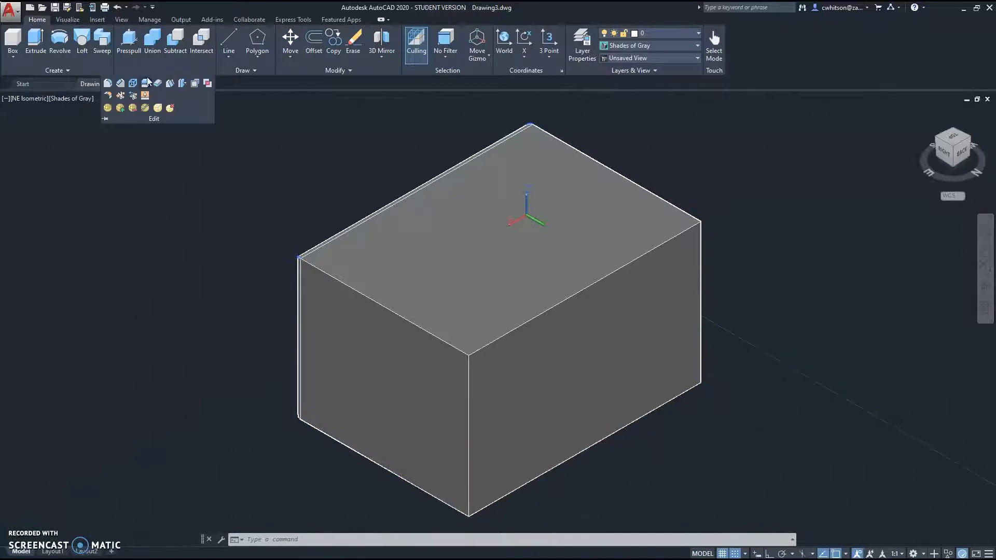
left_click(121, 84)
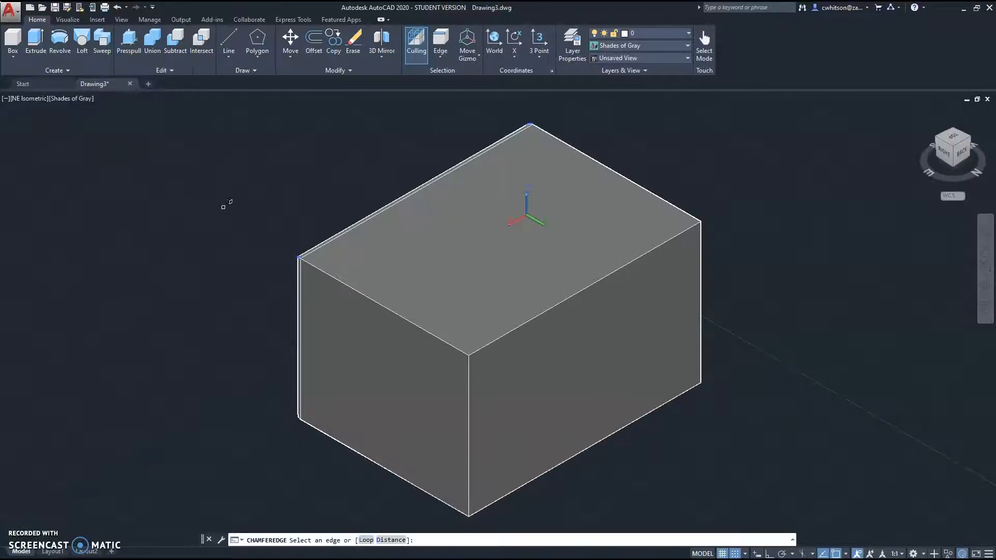
left_click(390, 540)
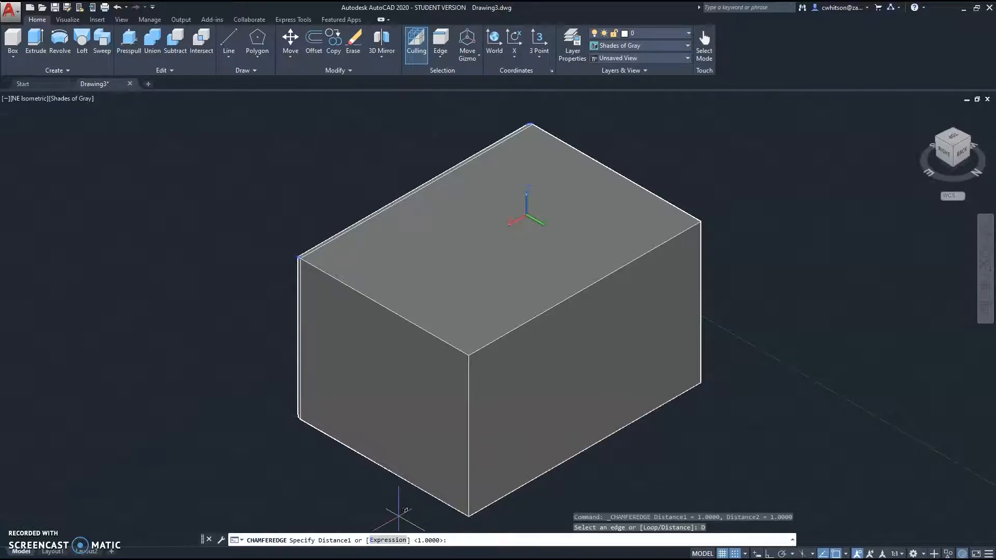
key("Return")
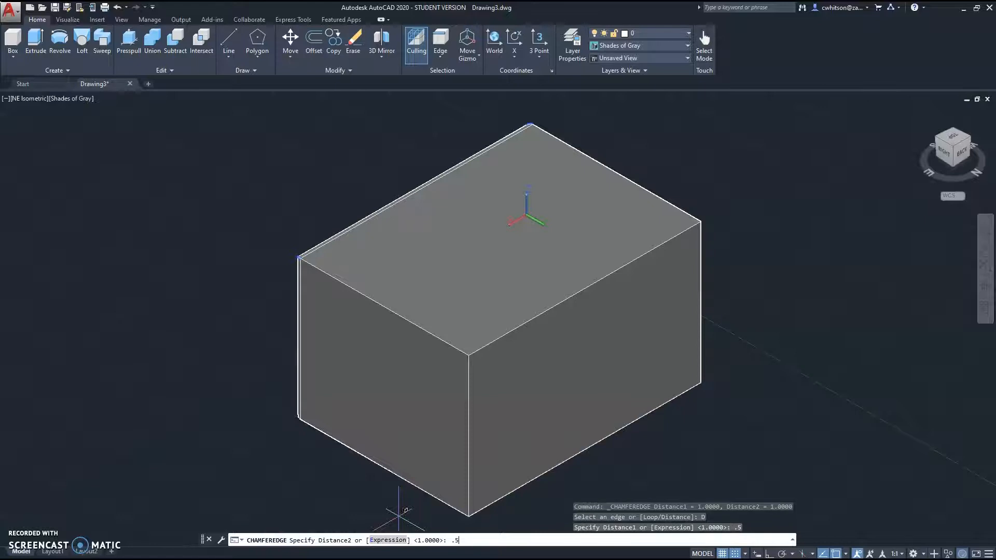
key("Return")
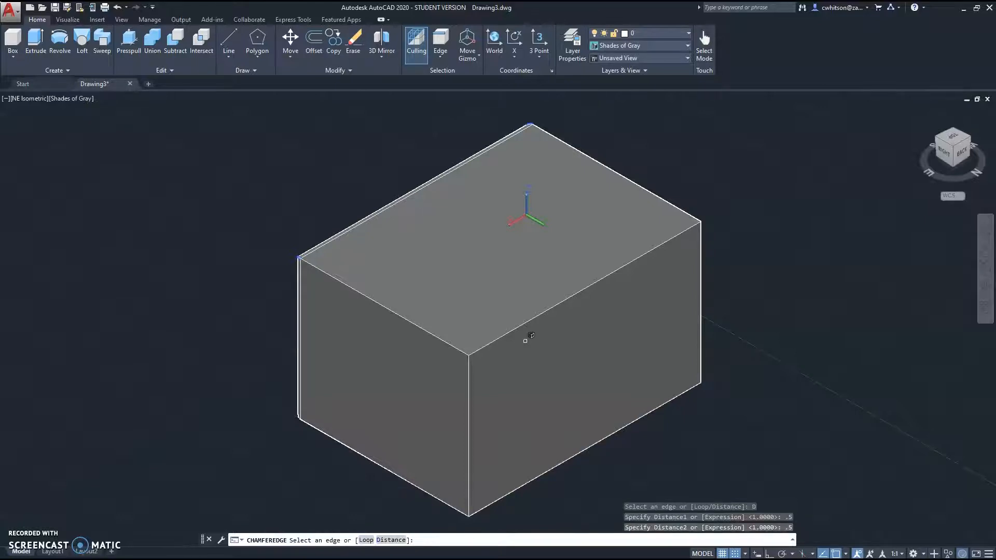
left_click(532, 319)
left_click(532, 317)
left_click(702, 300)
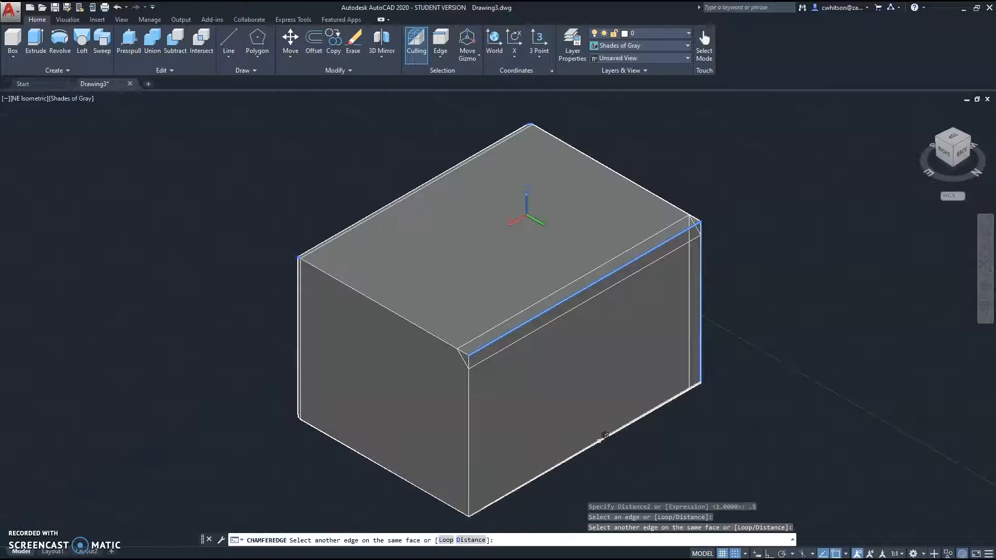
left_click(600, 442)
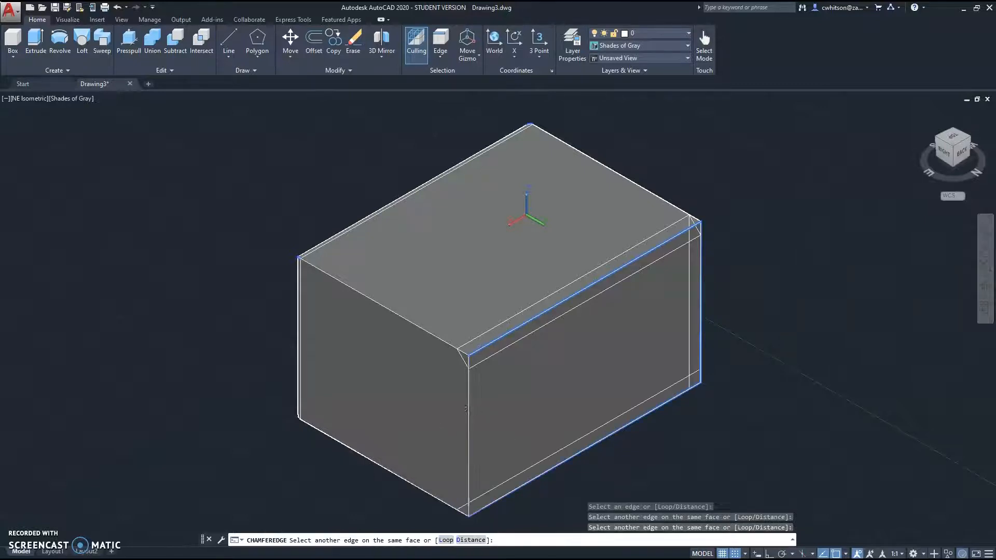
left_click(469, 414)
key("Return")
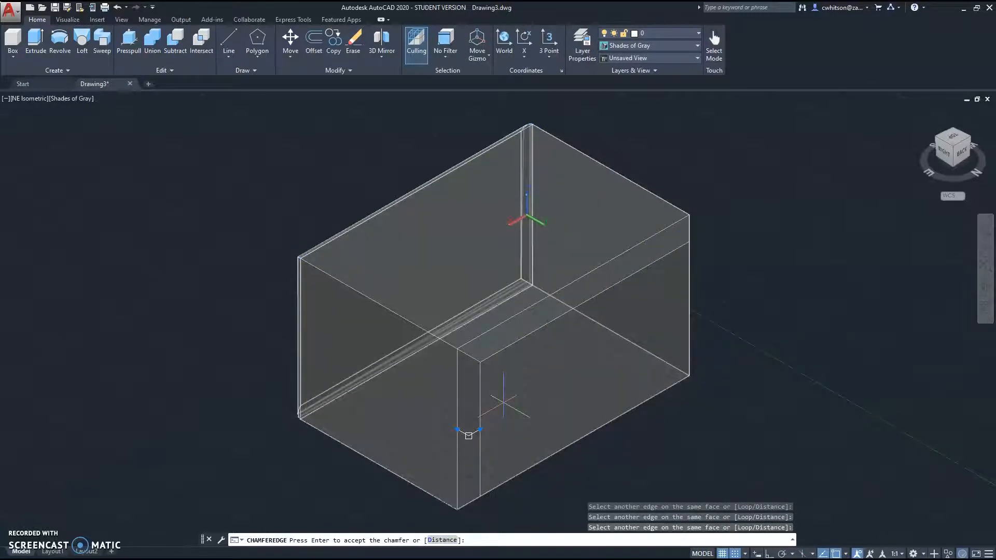
key("Return")
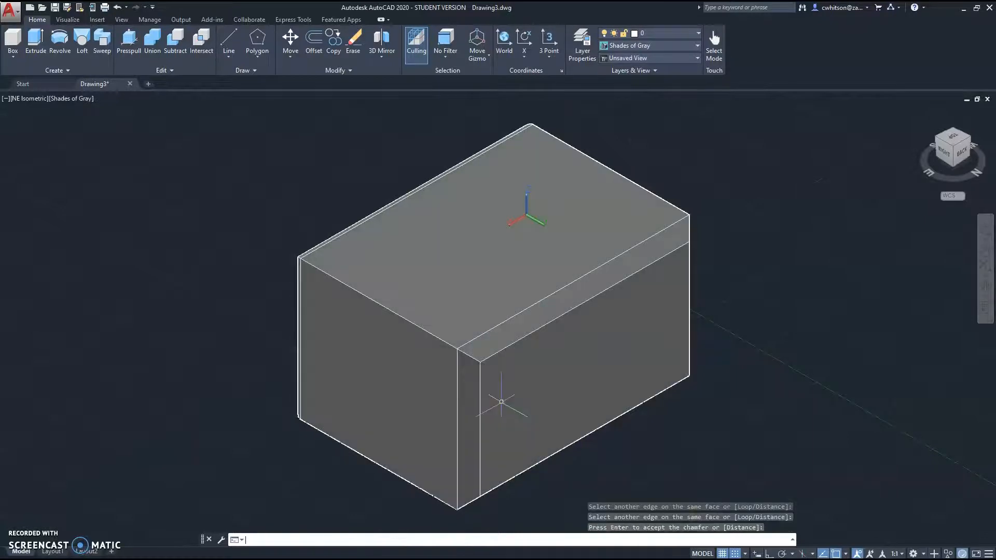
- Examine the chamfered back edges from the back and right sides and in the northeast isometric view
left_click(960, 153)
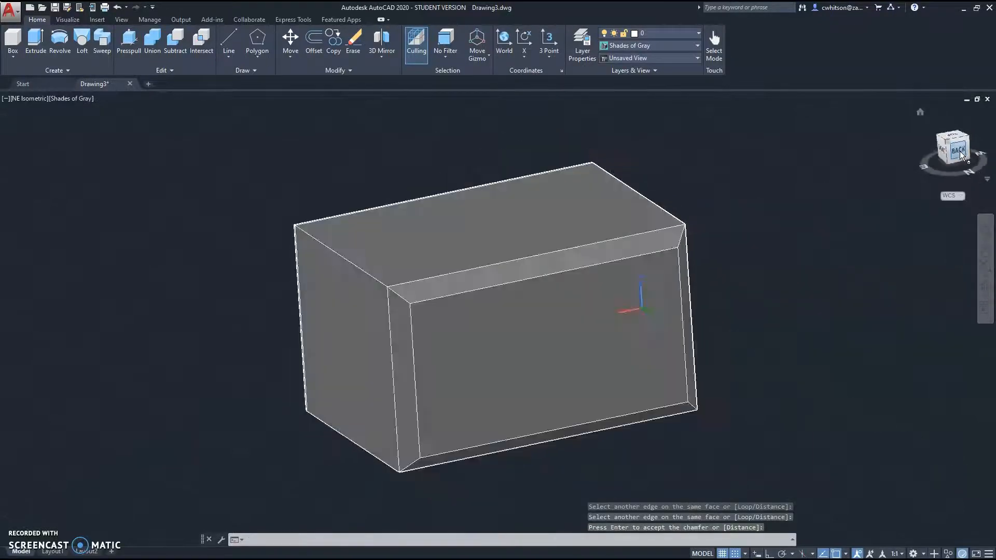
left_click(934, 146)
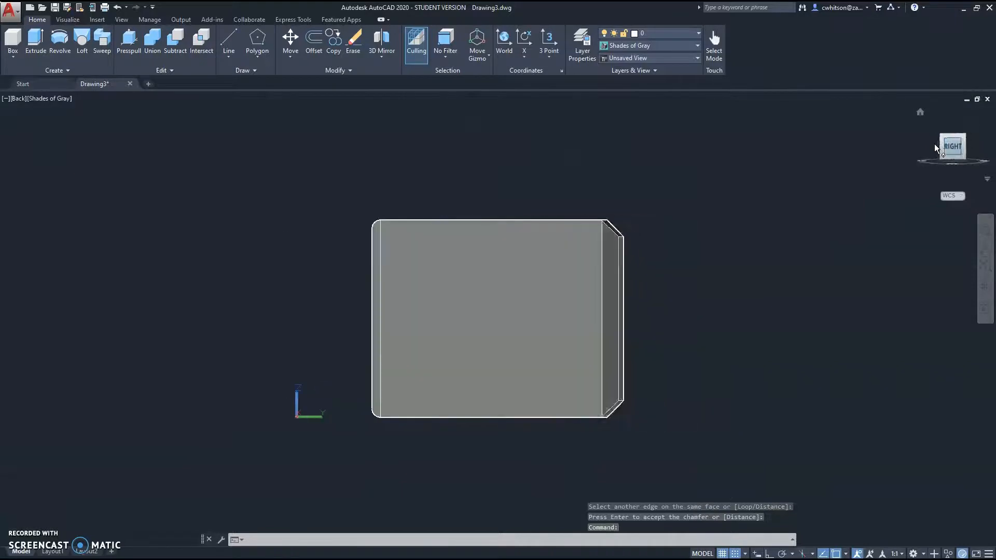
left_click(963, 136)
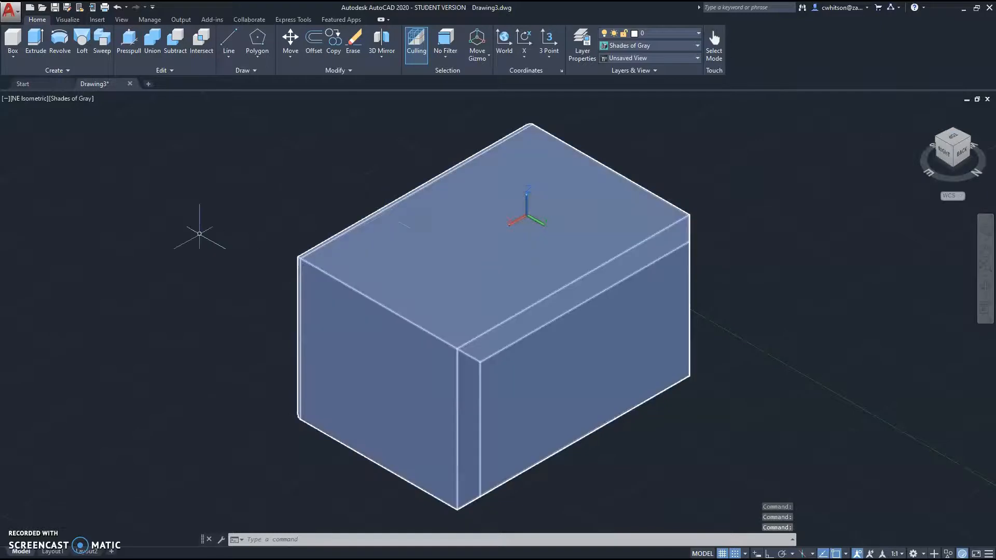
key("Escape")
key("Escape")
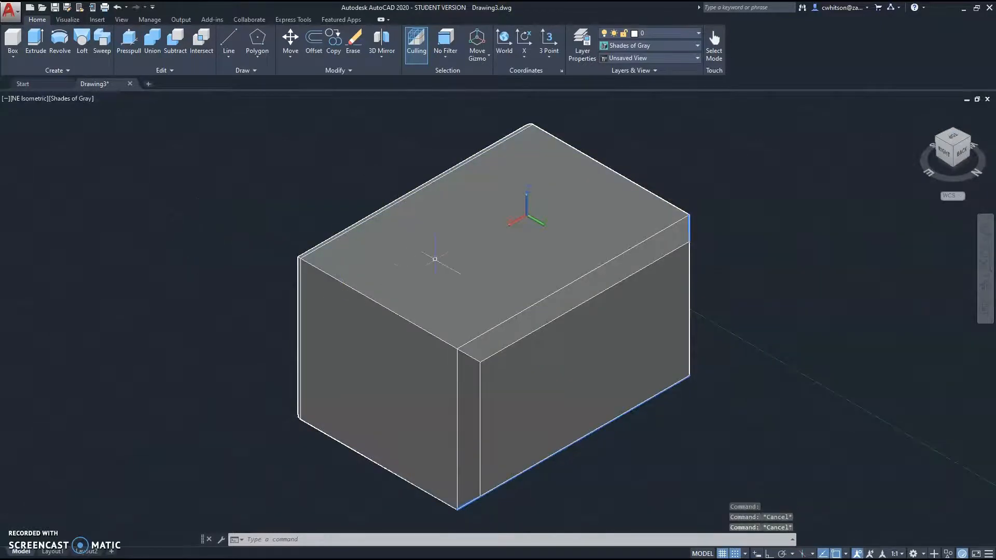
- Move the box freehand along the positive Y axis with the Move Gizmo, away from the origin
left_click(415, 237)
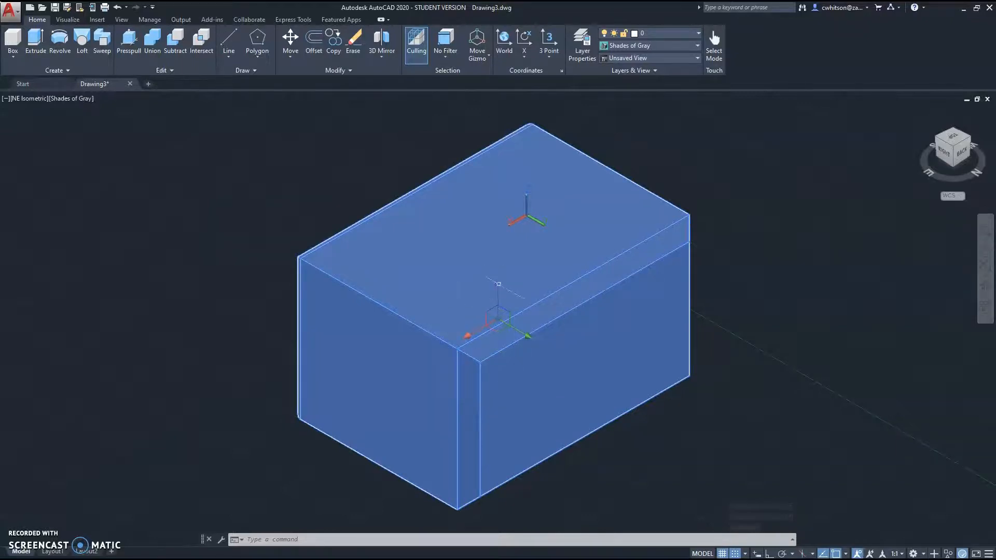
middle_click_drag(617, 296, 604, 267)
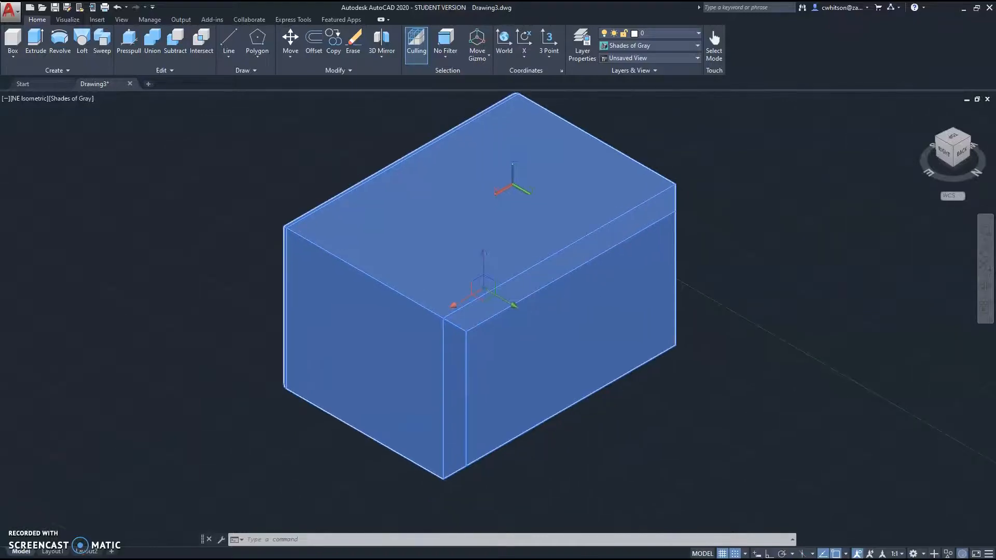
left_click(507, 306)
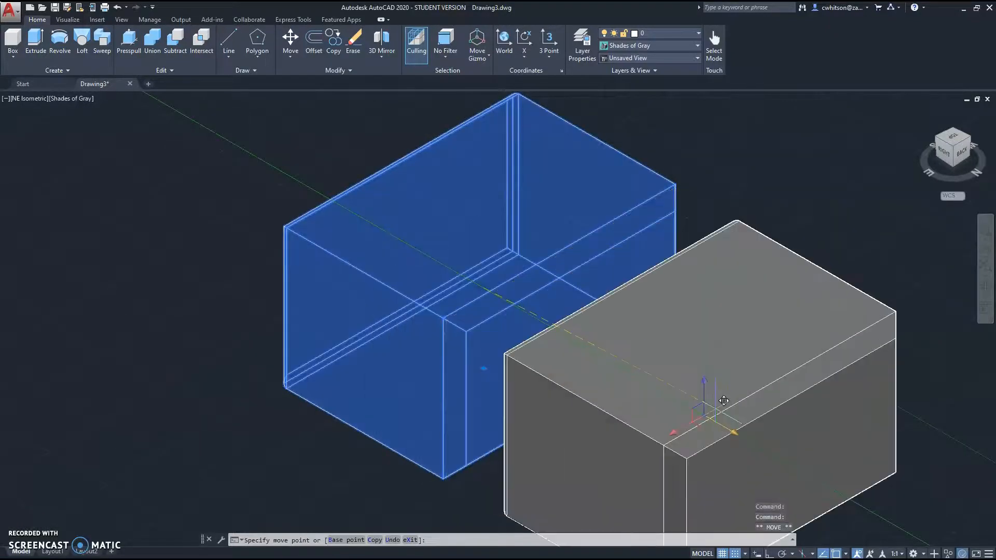
middle_click_drag(765, 404, 527, 200)
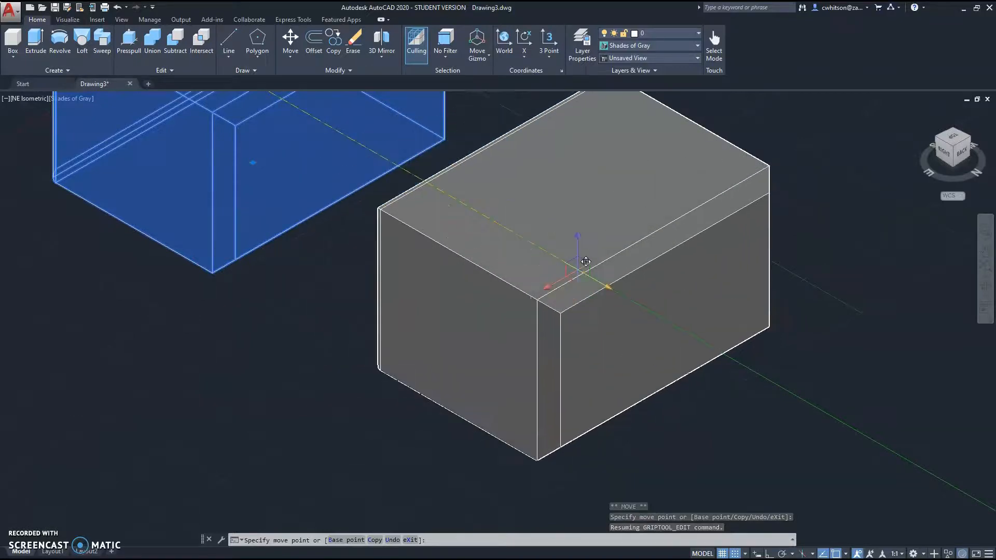
scroll(620, 269, "down", 3)
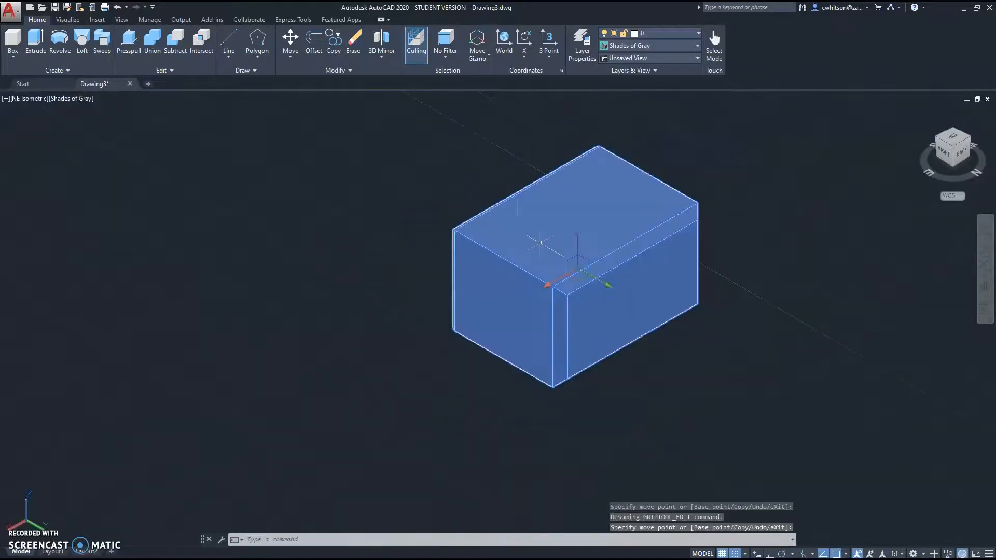
- Shift the box freehand along the positive X axis and raise it along the Z axis with the Move Gizmo
middle_click_drag(411, 113, 436, 220)
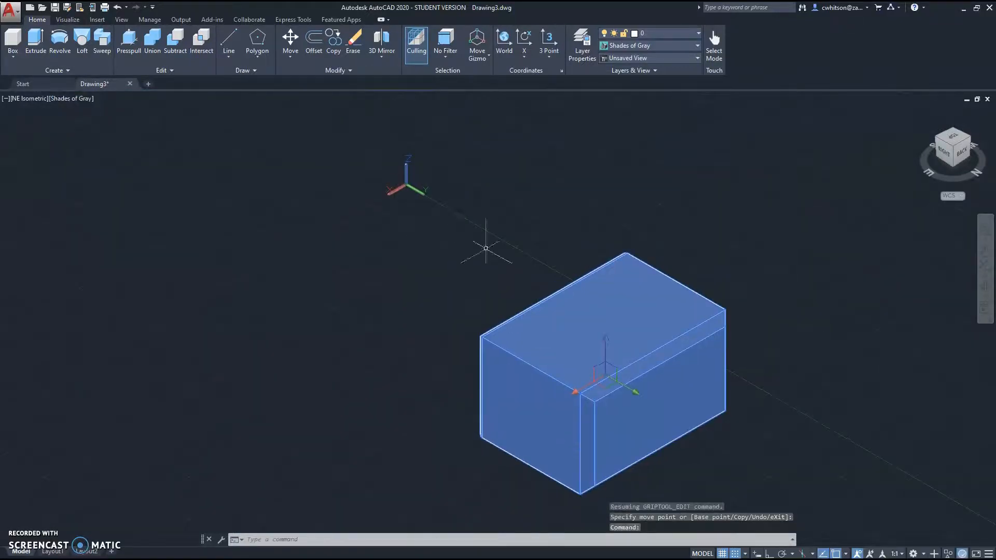
middle_click_drag(482, 245, 410, 189)
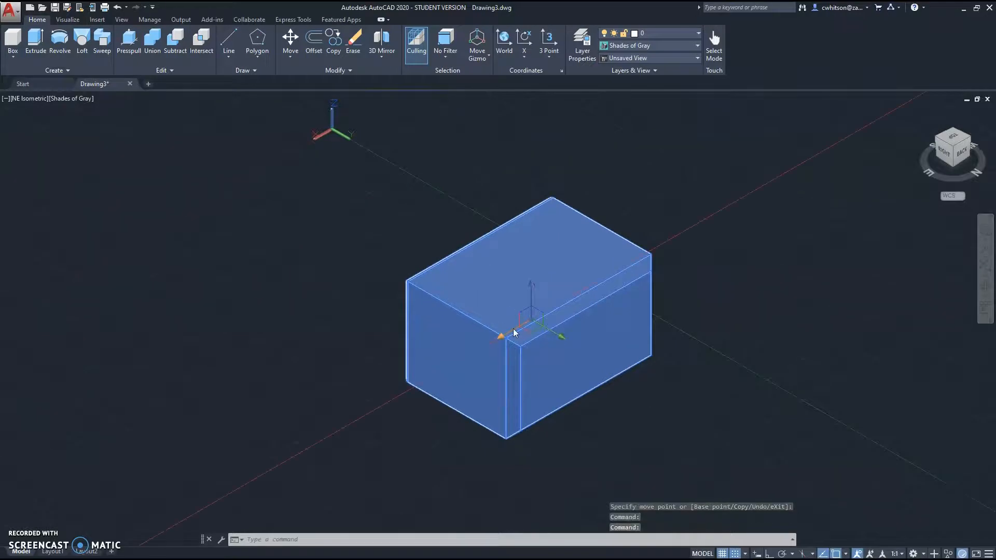
left_click_drag(514, 332, 290, 458)
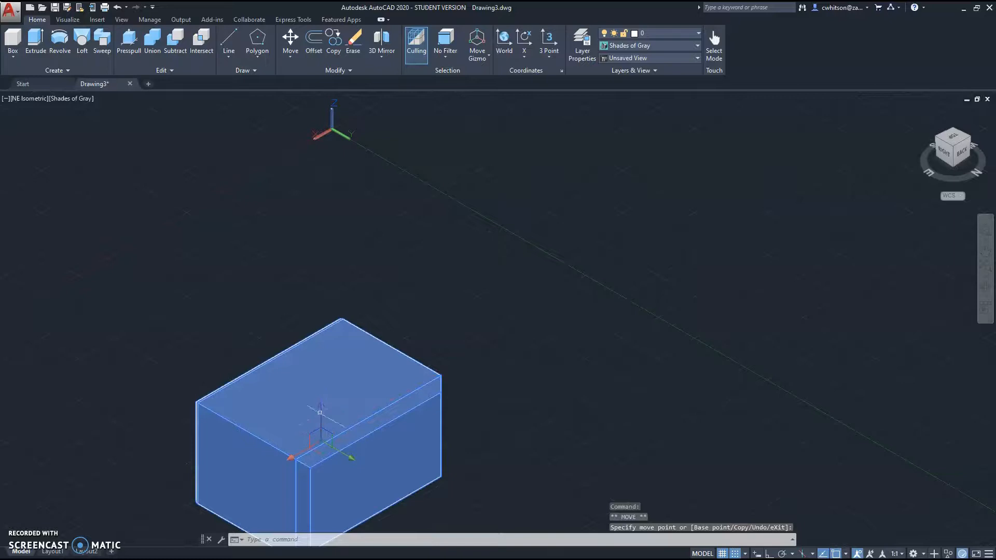
left_click_drag(320, 412, 321, 194)
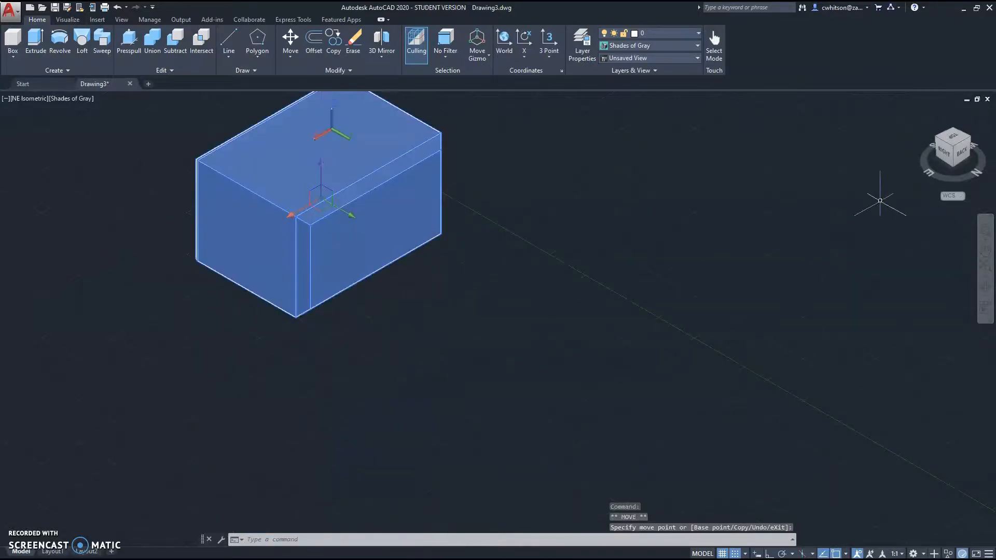
- Rotate the box 90 degrees about the Y axis with the Rotate Gizmo so it stands upright
left_click(918, 113)
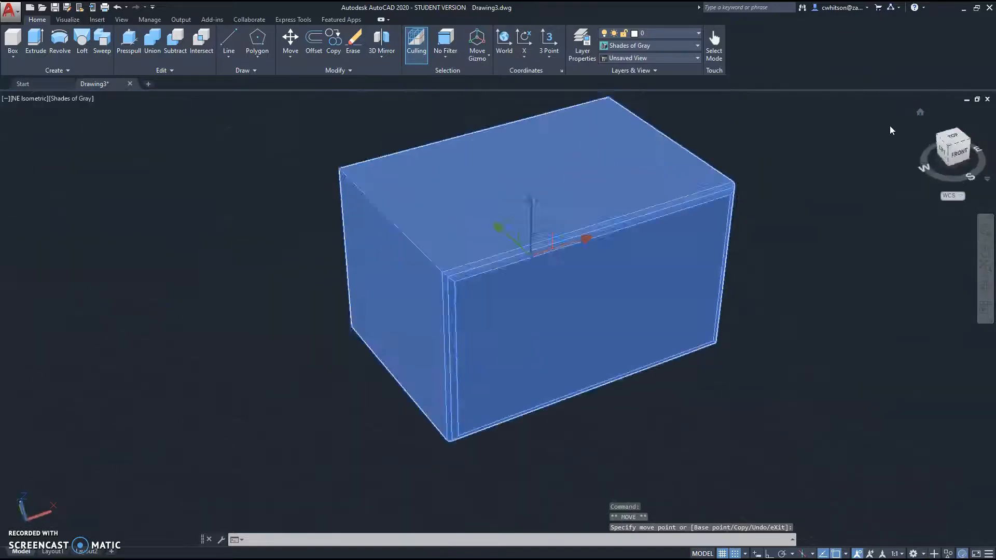
scroll(574, 304, "down", 4)
scroll(529, 351, "up", 1)
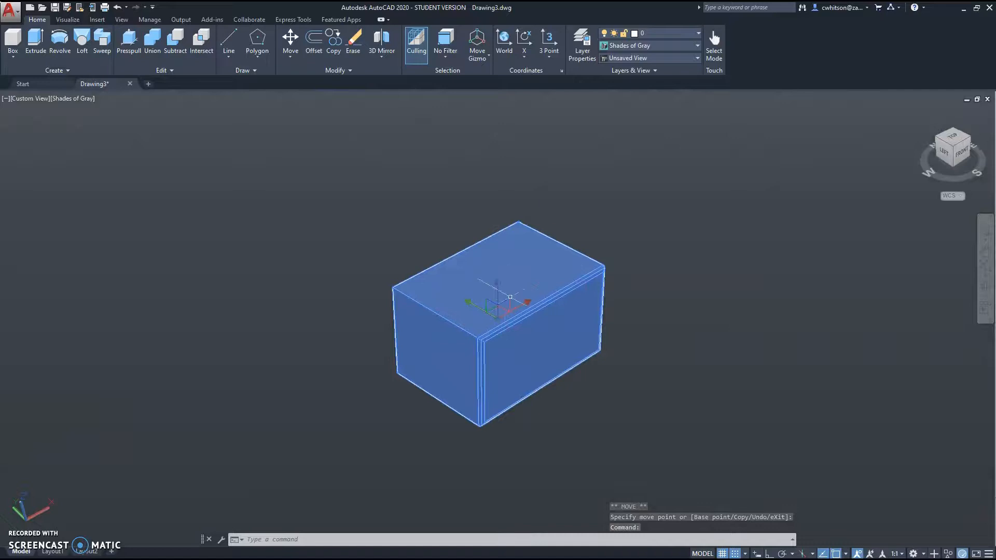
left_click(487, 58)
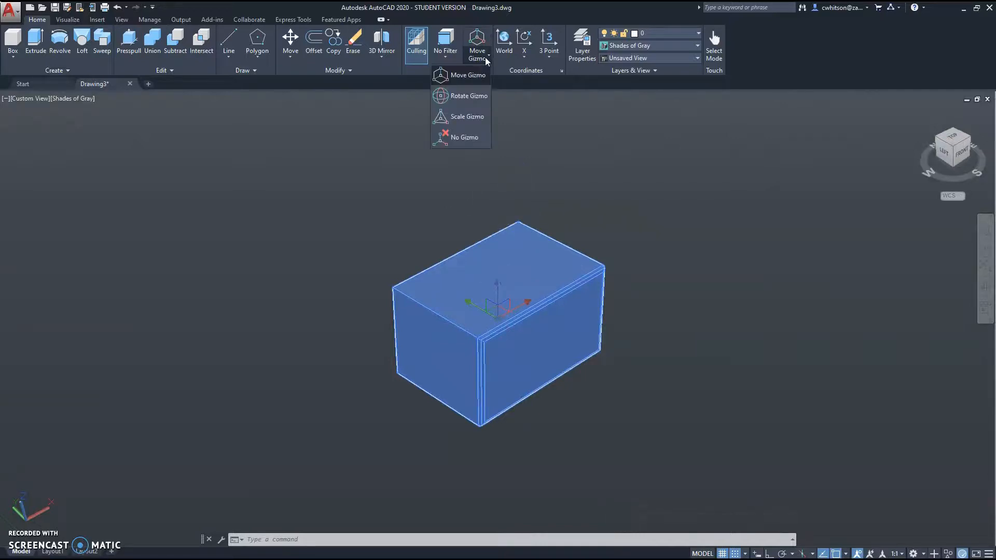
left_click(469, 96)
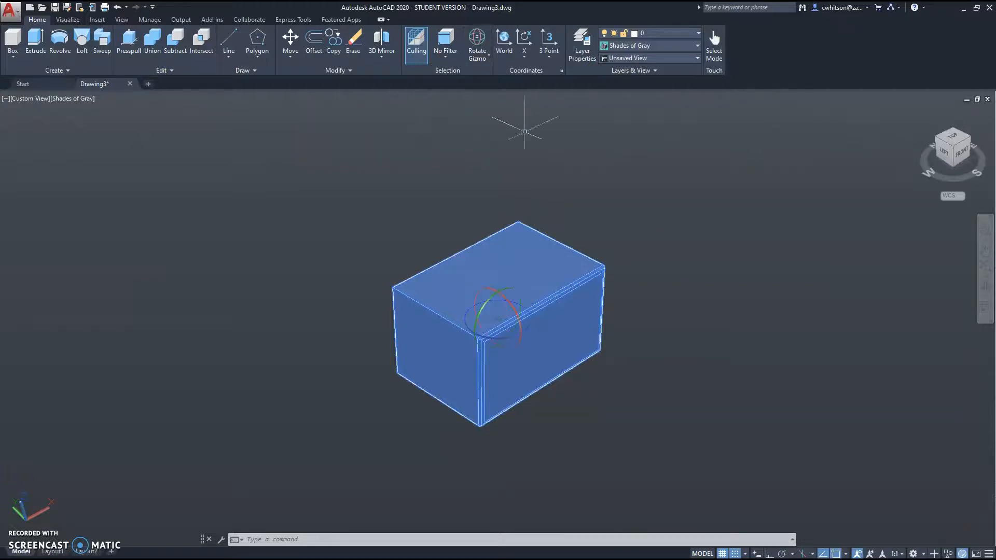
scroll(446, 352, "up", 5)
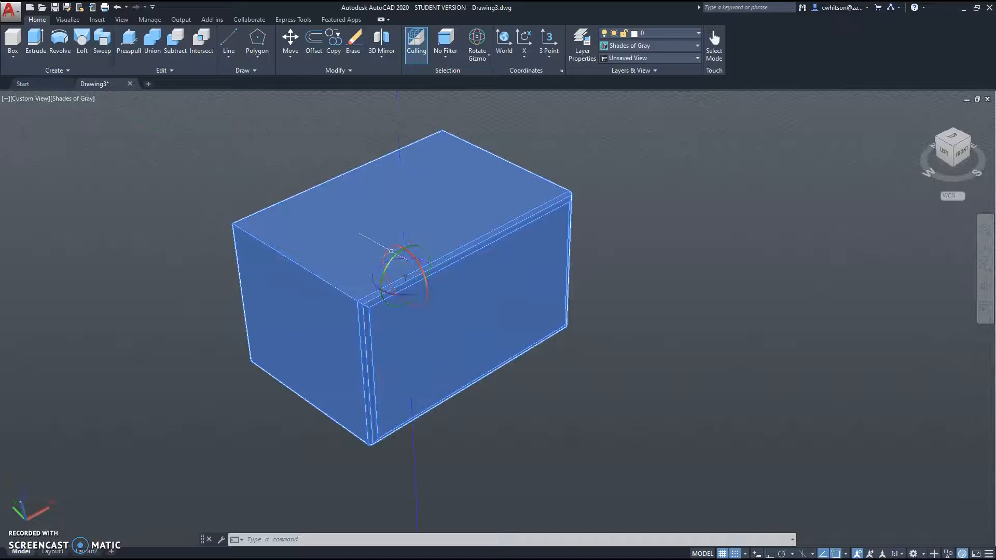
left_click(428, 254)
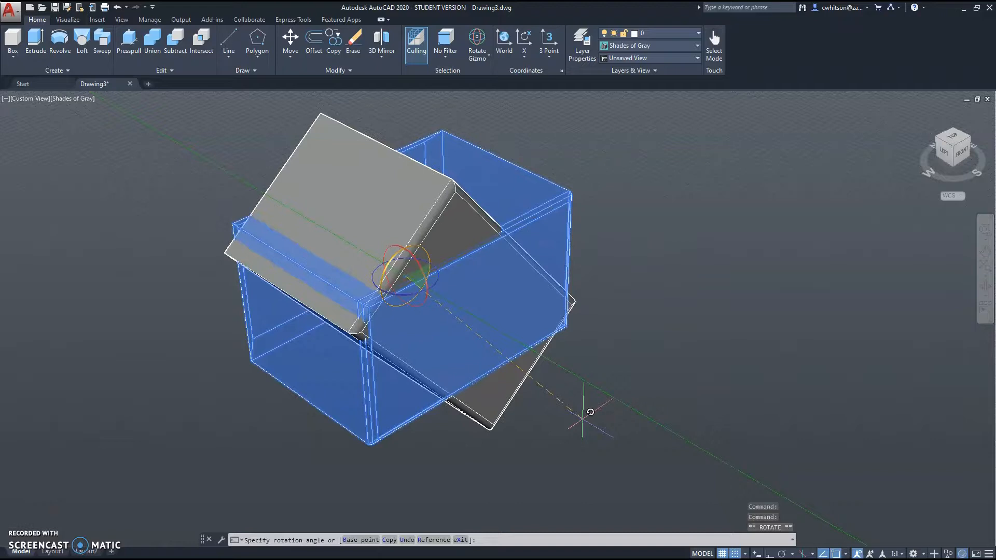
type("90")
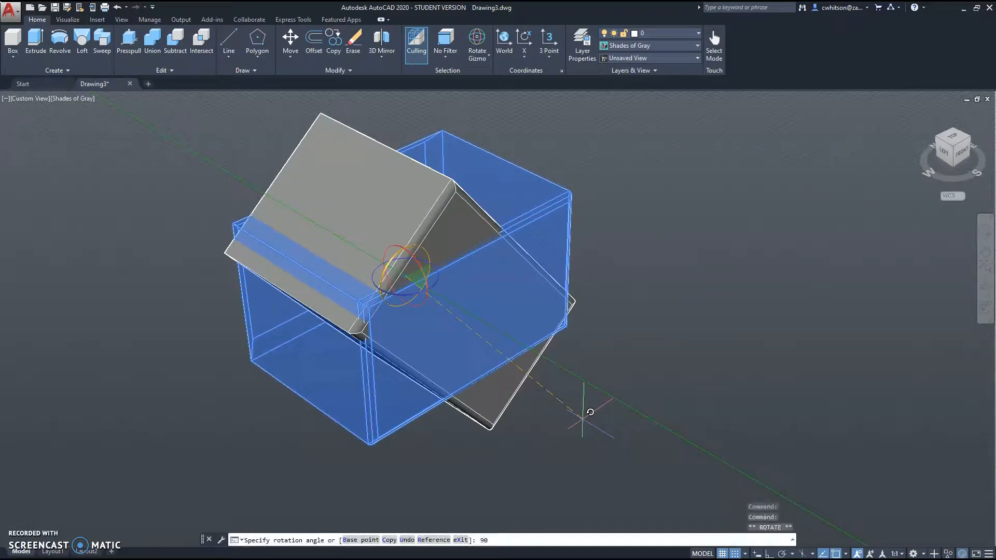
key("Return")
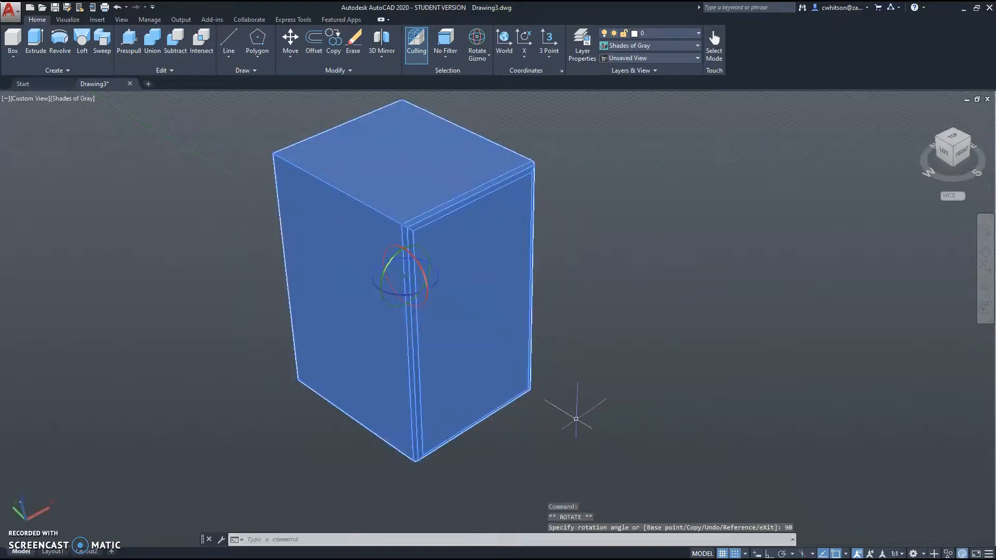
- Rotate the upright box 45 degrees about the Z axis and inspect it in the front and southwest isometric views
left_click(437, 279)
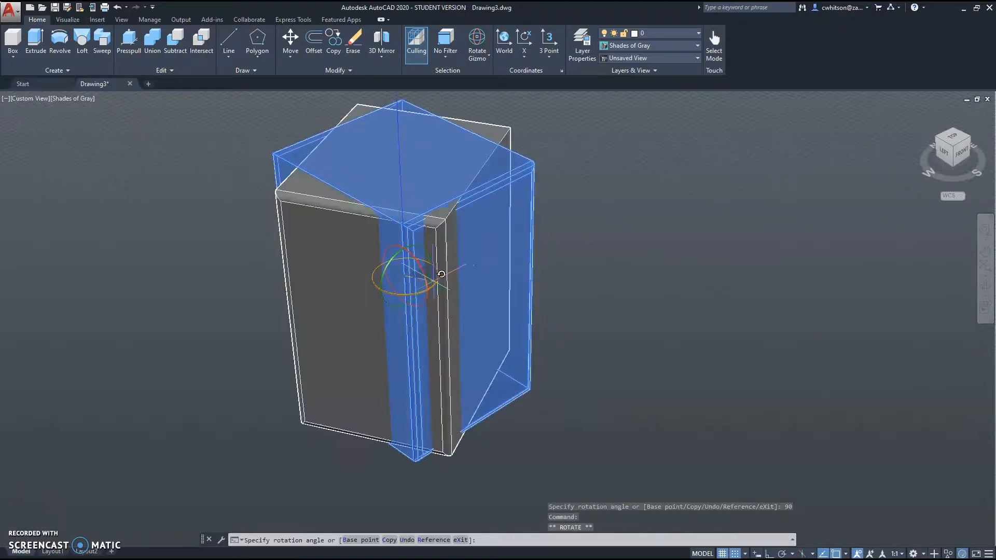
key("Return")
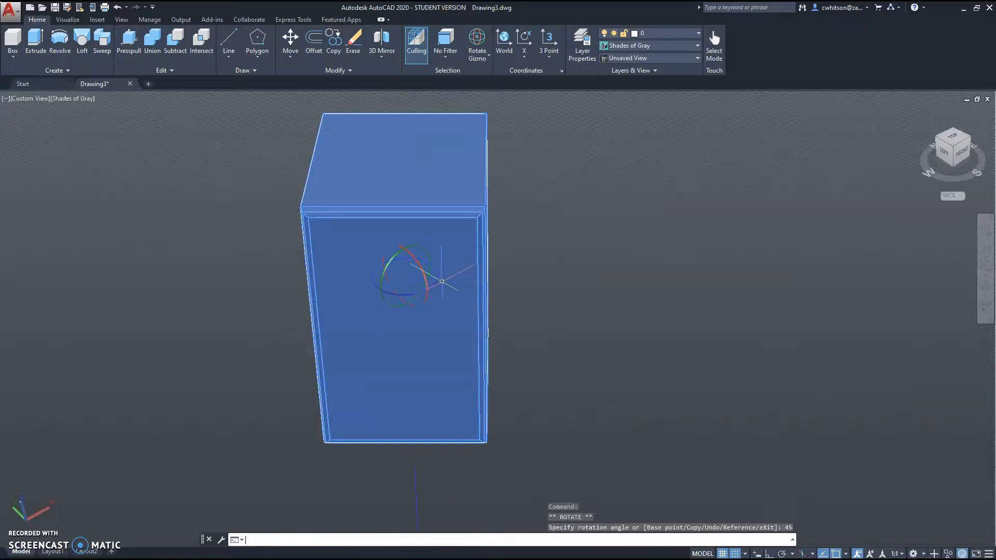
left_click(961, 153)
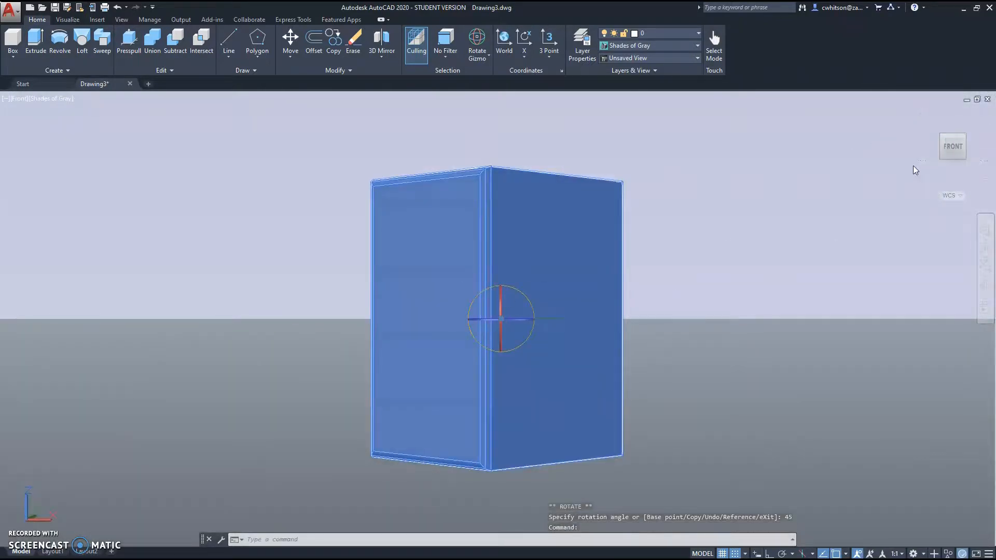
left_click(943, 139)
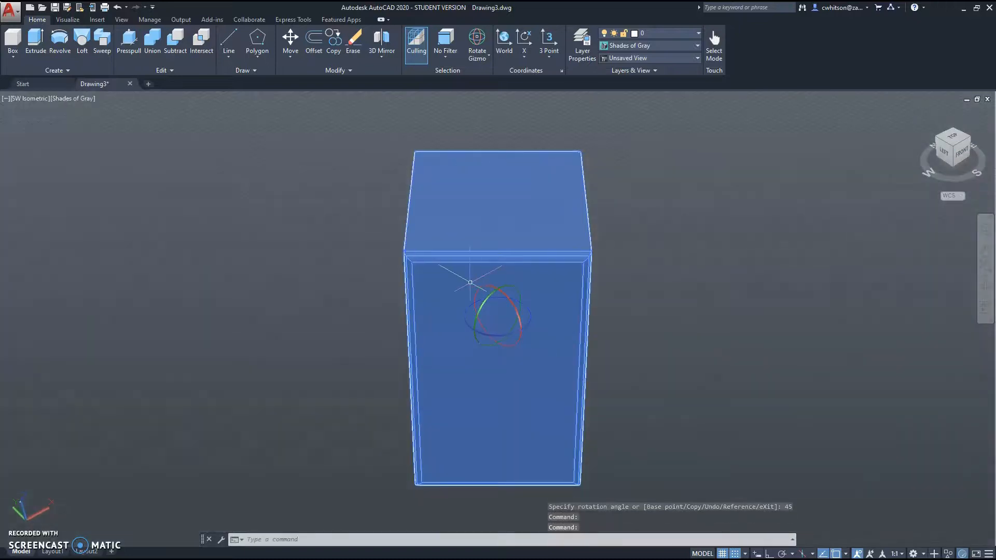
- Rotate the upright box another 45 degrees about the Z axis with the Rotate Gizmo
left_click(938, 139)
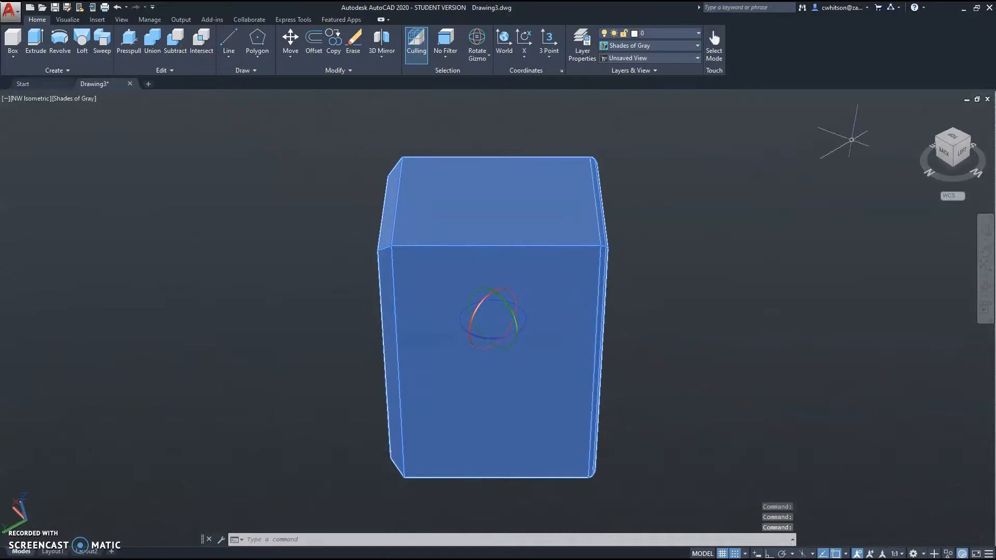
left_click(938, 141)
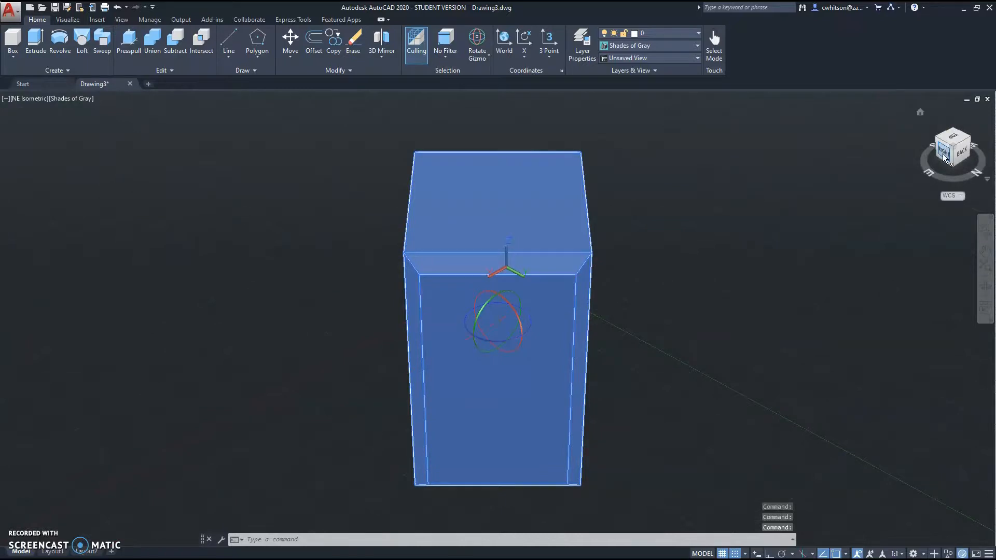
left_click(943, 155)
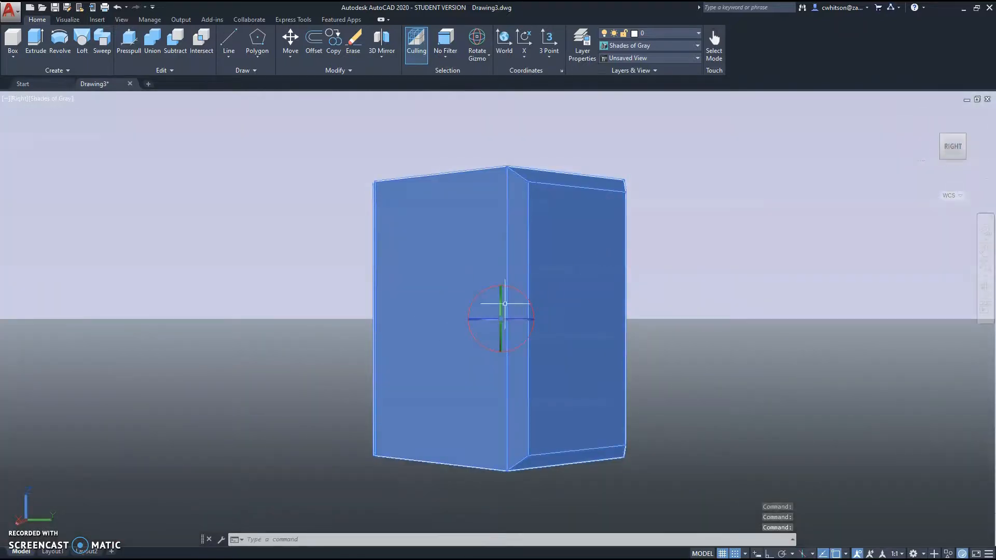
left_click(963, 138)
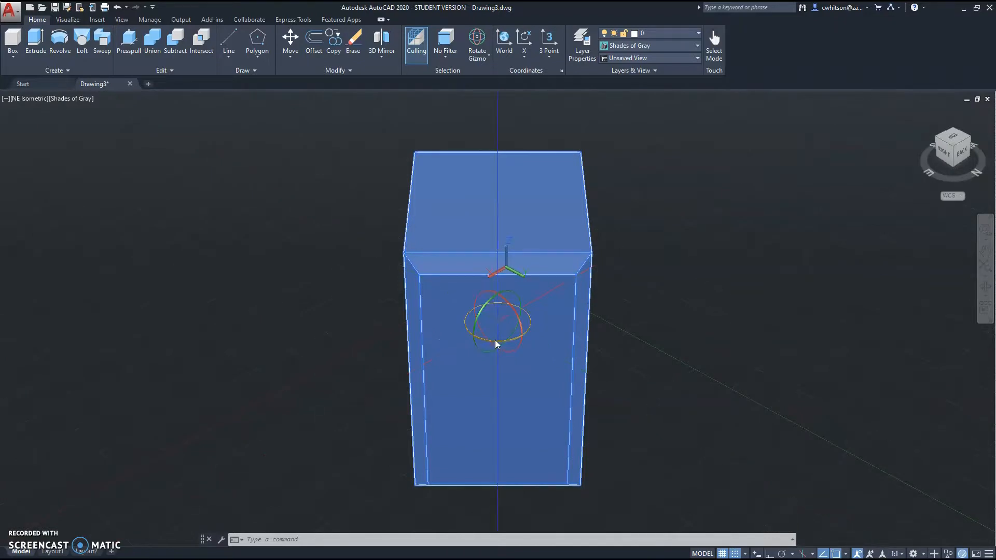
left_click(495, 344)
type("45")
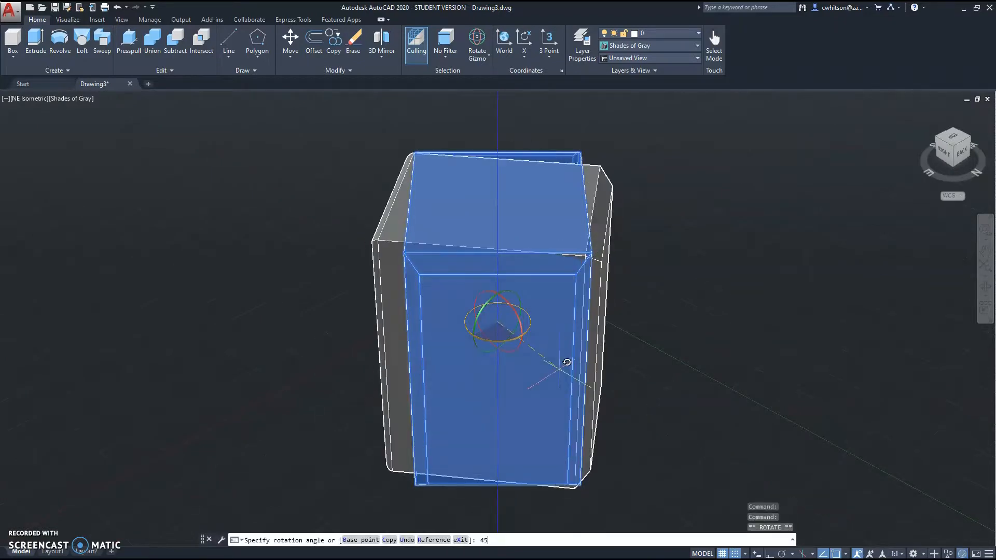
key("Return")
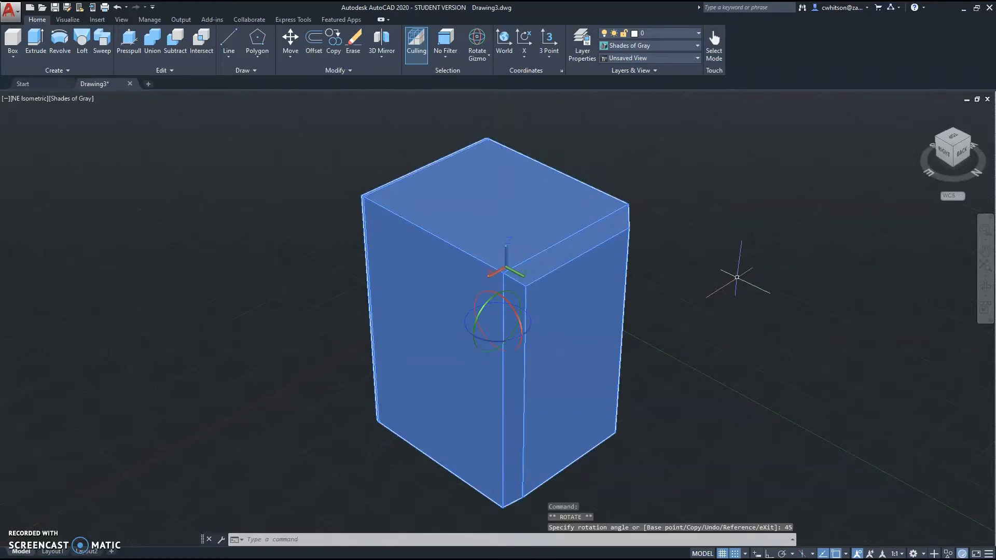
- Move the rotated box freehand along the positive Y axis with the Move Gizmo and check it from the front and back corners
left_click(478, 62)
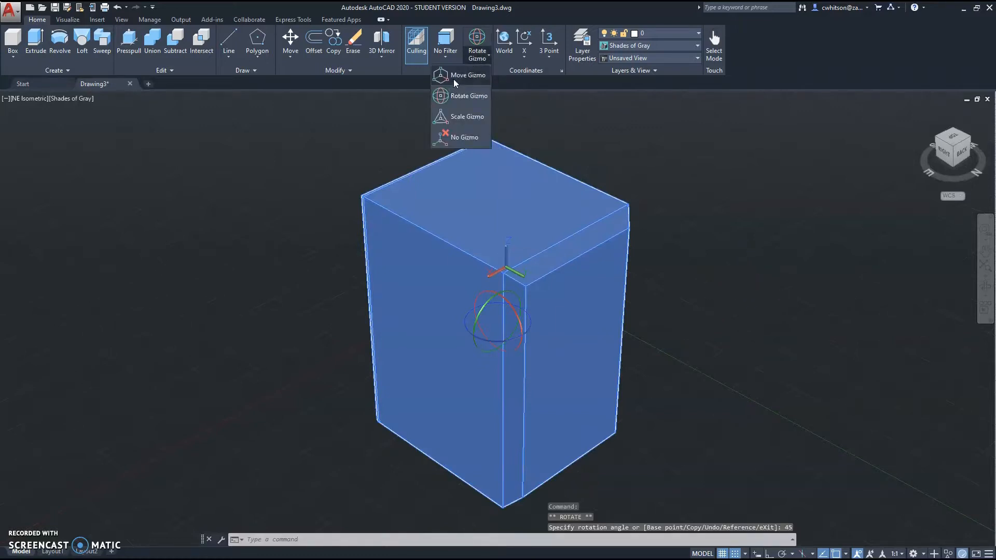
left_click(454, 78)
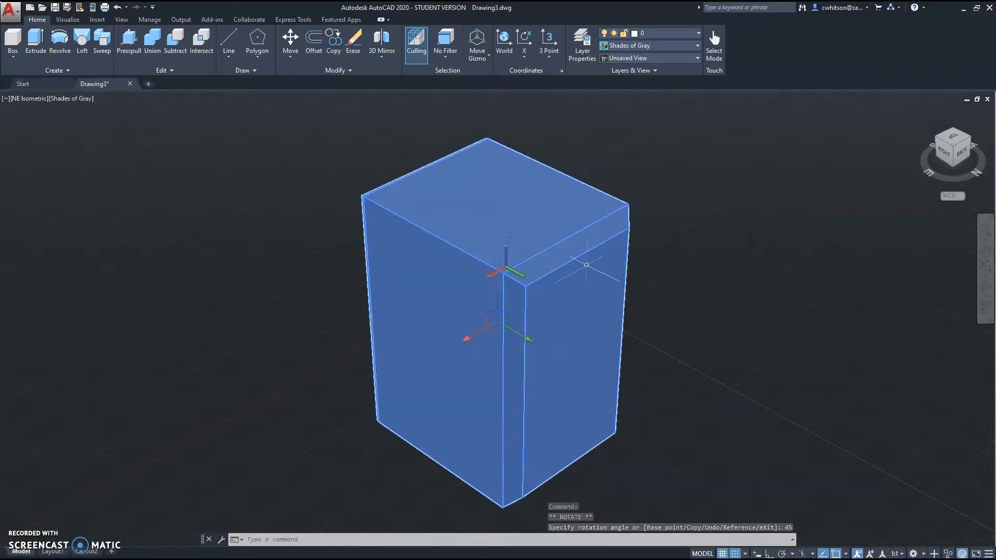
left_click(523, 337)
left_click(645, 395)
middle_click_drag(662, 324, 550, 292)
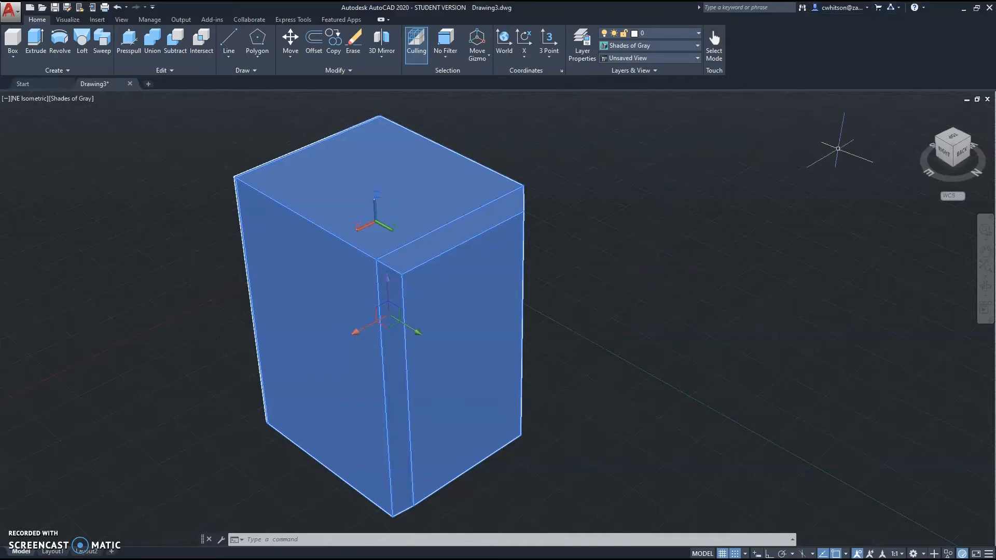
left_click(935, 136)
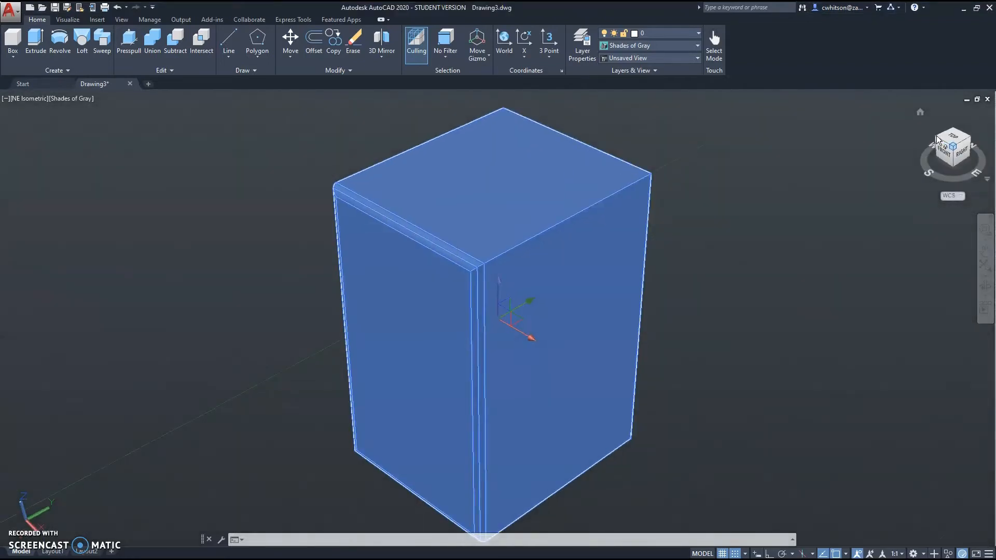
left_click(968, 138)
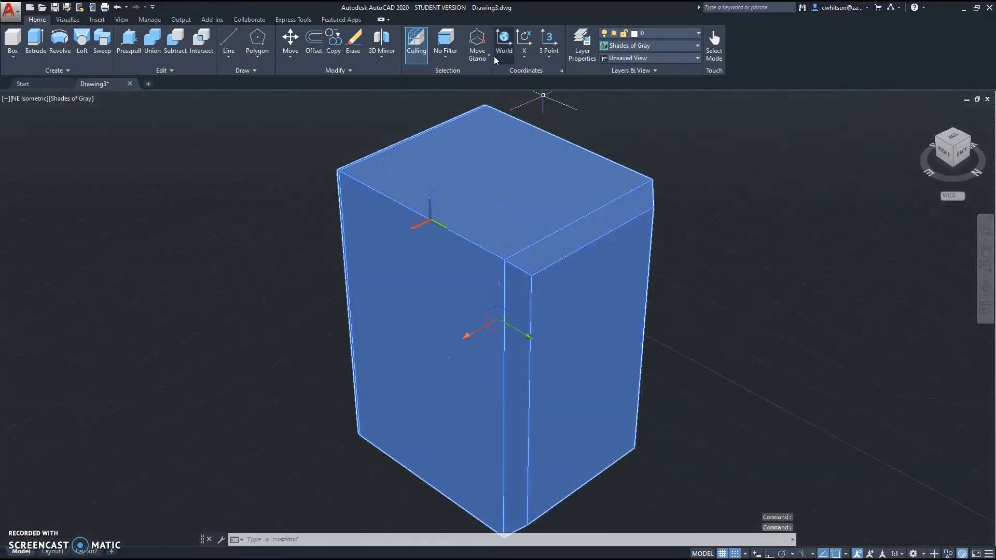
- Switch the selected box from the Move Gizmo back to the Rotate Gizmo
left_click(480, 62)
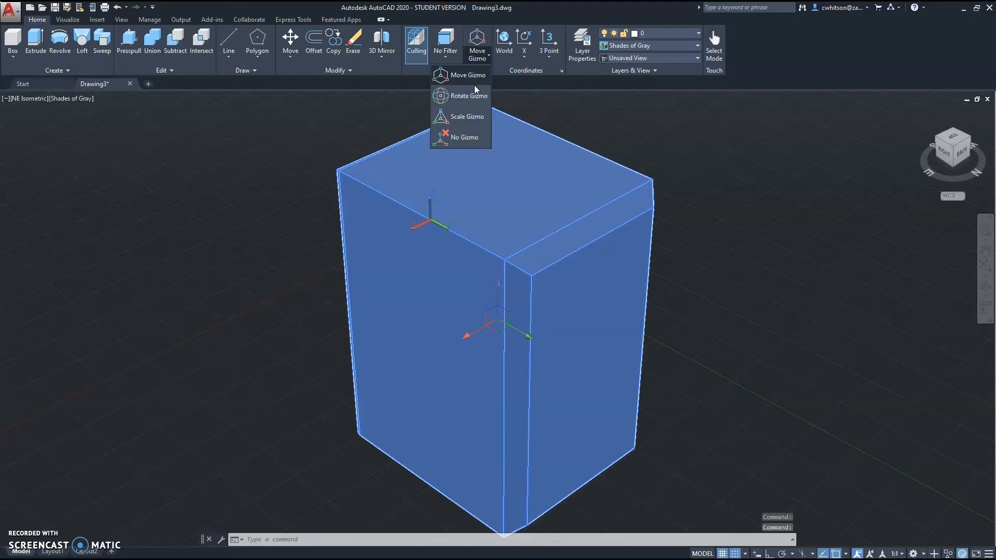
left_click(473, 96)
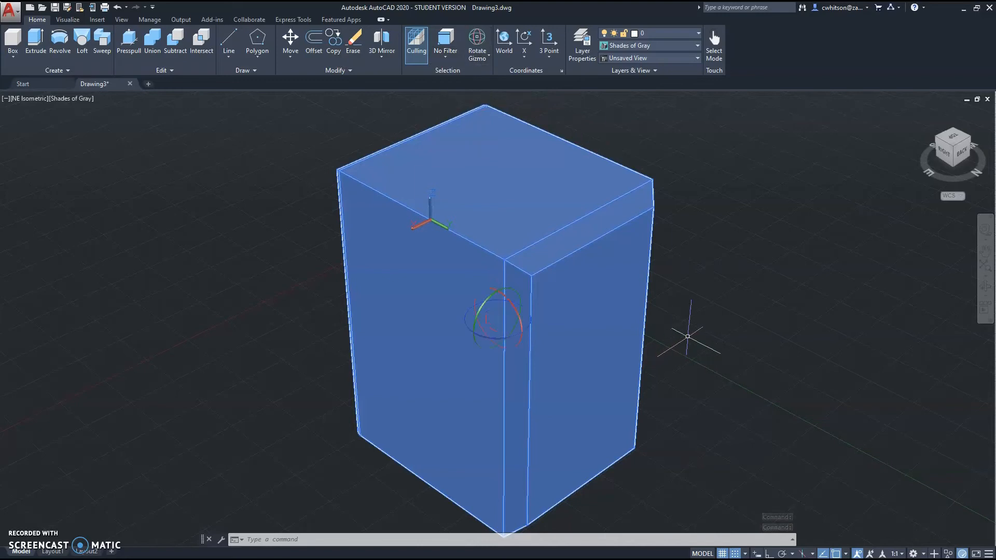